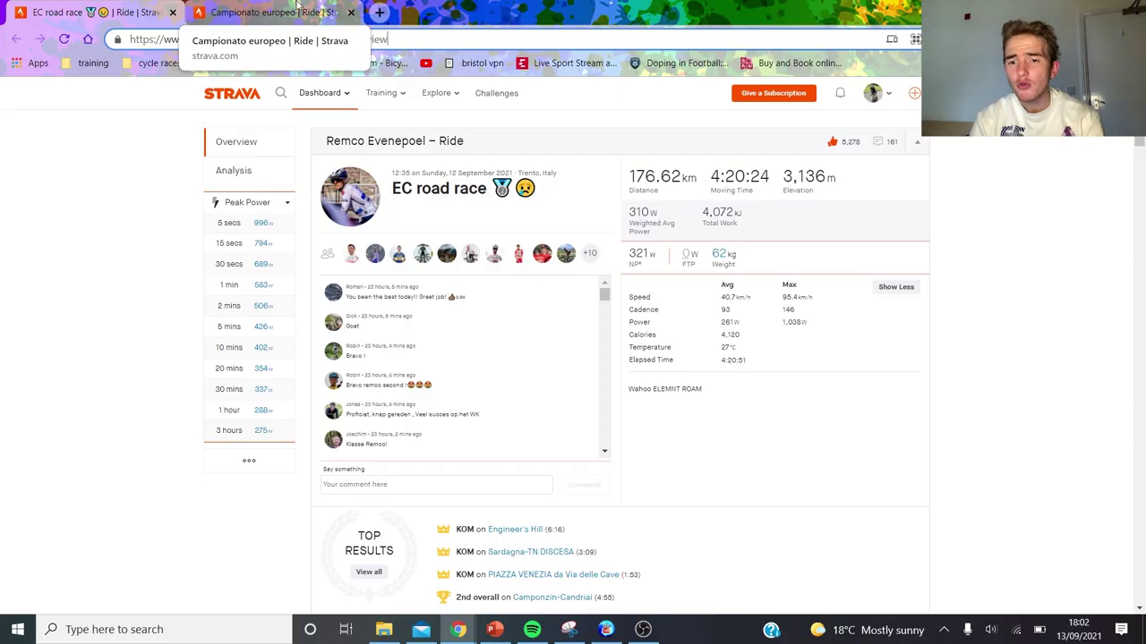
Open the overview of the Campionato europeo ride and review its summary statistics and top results.
left_click(297, 9)
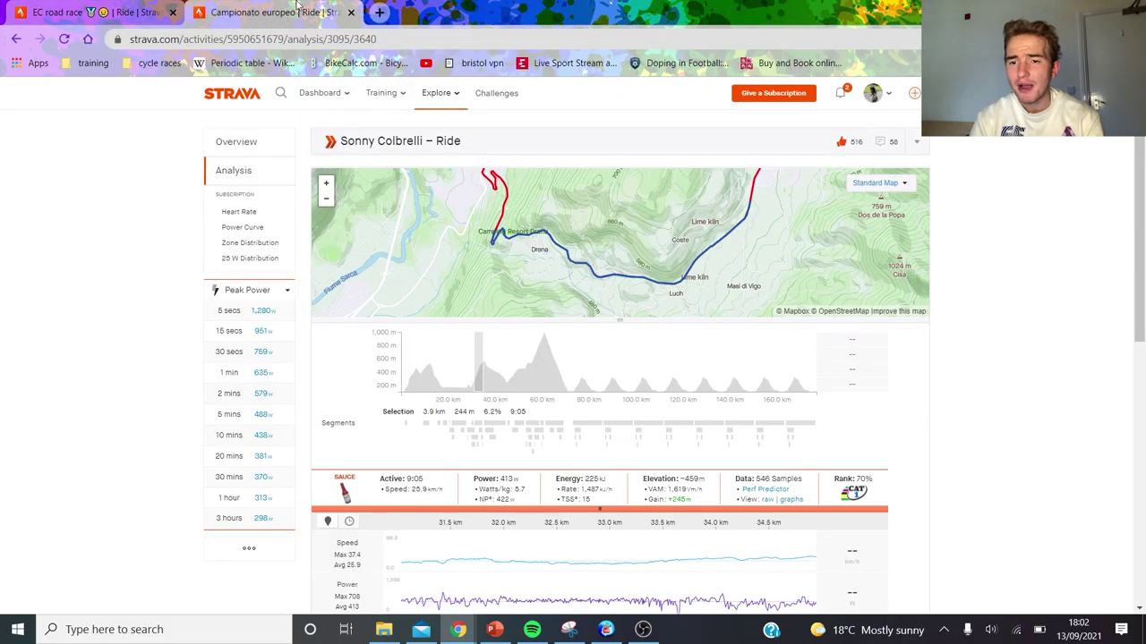
left_click(235, 142)
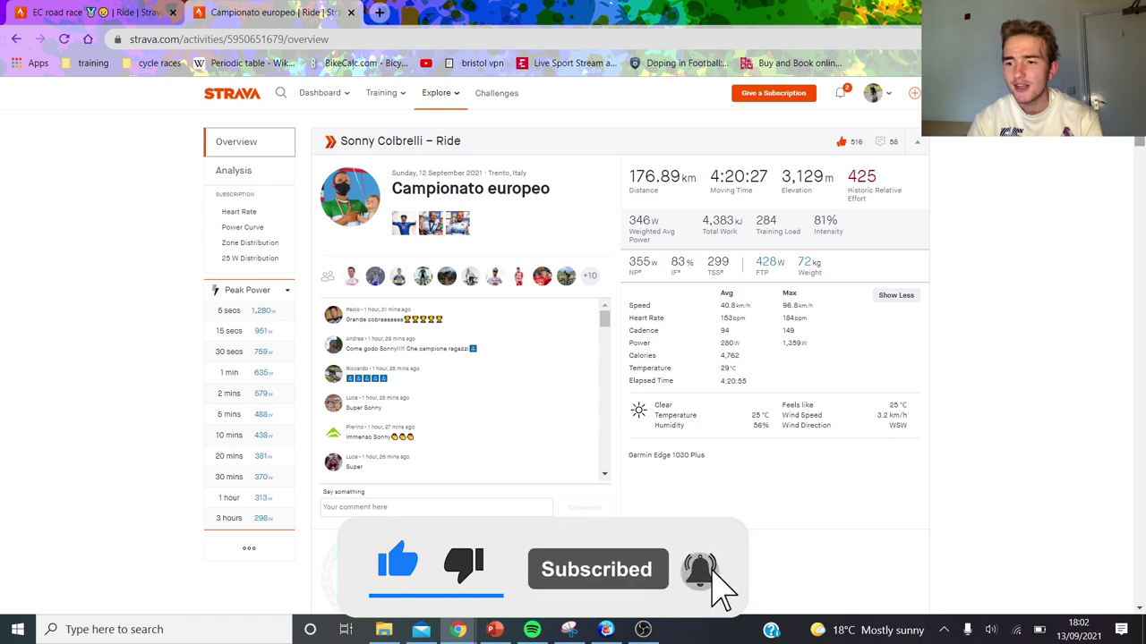
scroll(946, 225, "down", 1)
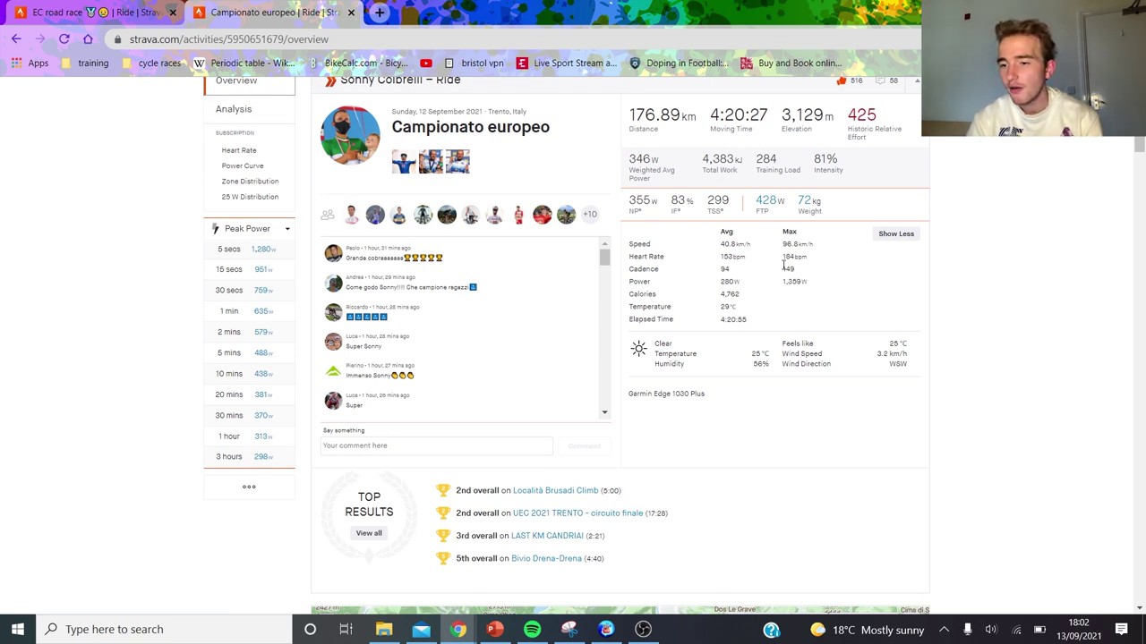
Open the ride's analysis and examine the first 7.2 km, then the second climb from about 9.3 km, narrowed to its first 1.7 km.
left_click(235, 109)
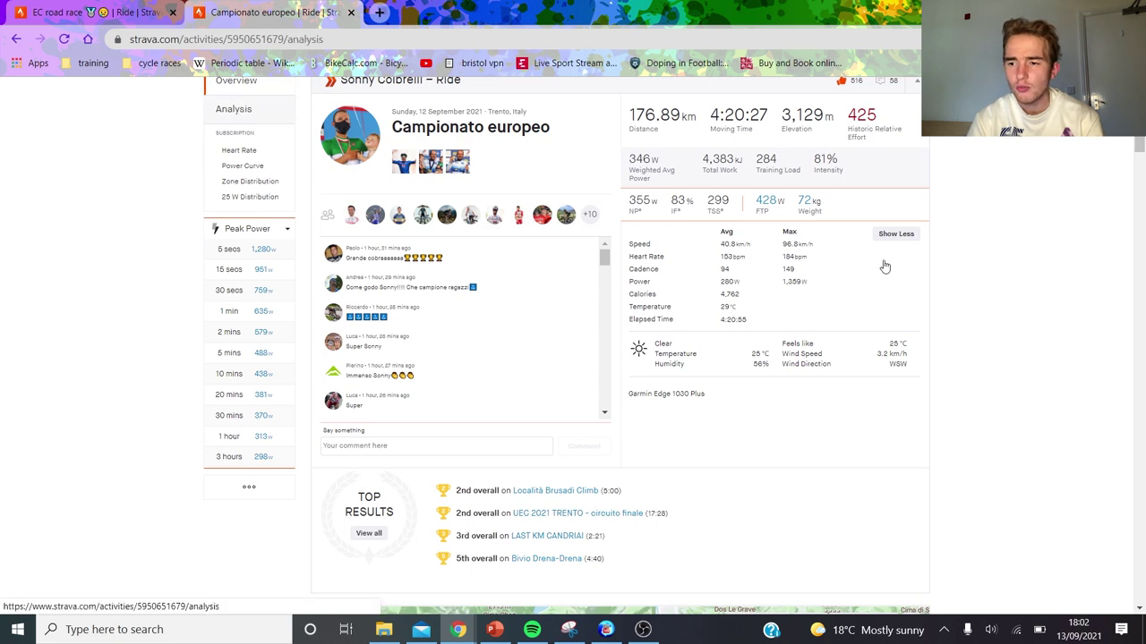
scroll(1140, 226, "down", 2)
scroll(1139, 225, "down", 1)
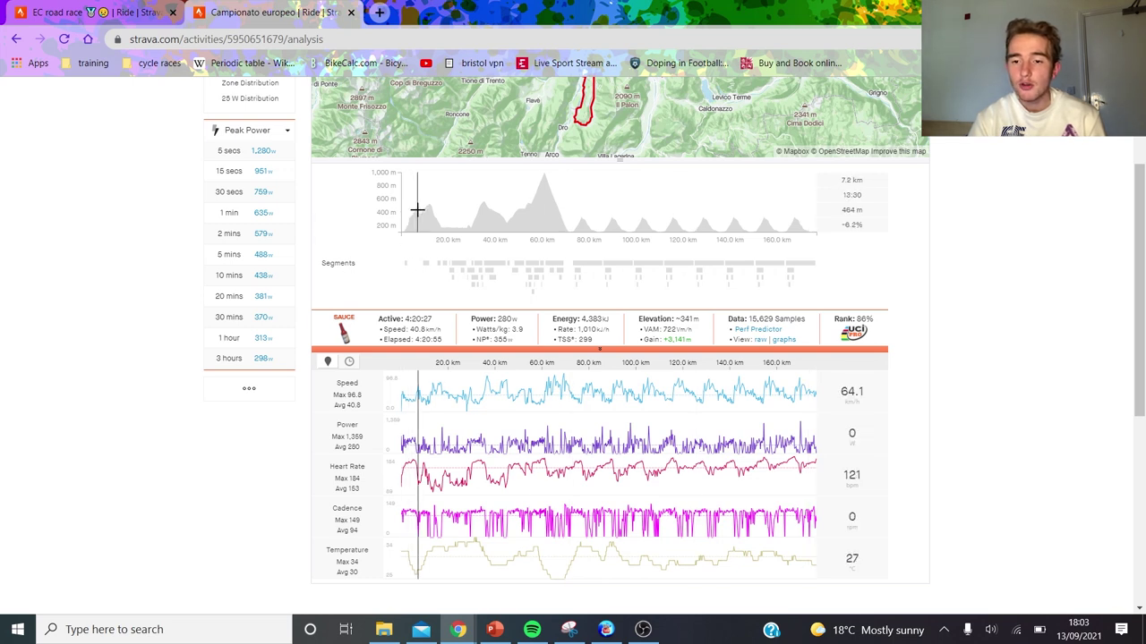
left_click_drag(417, 207, 396, 215)
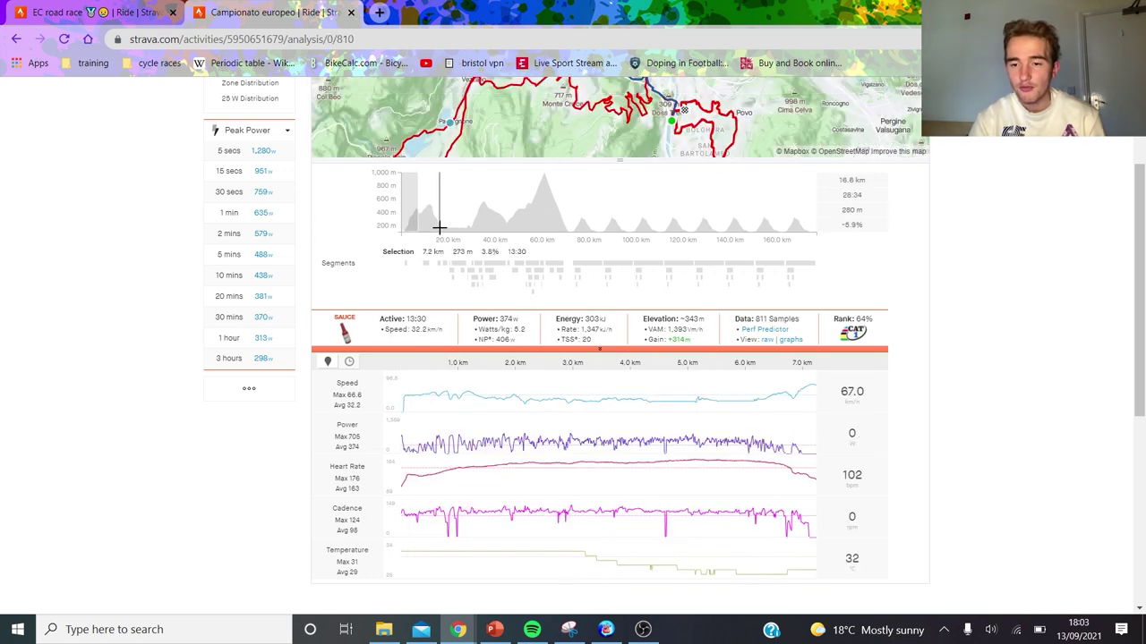
left_click_drag(432, 227, 422, 226)
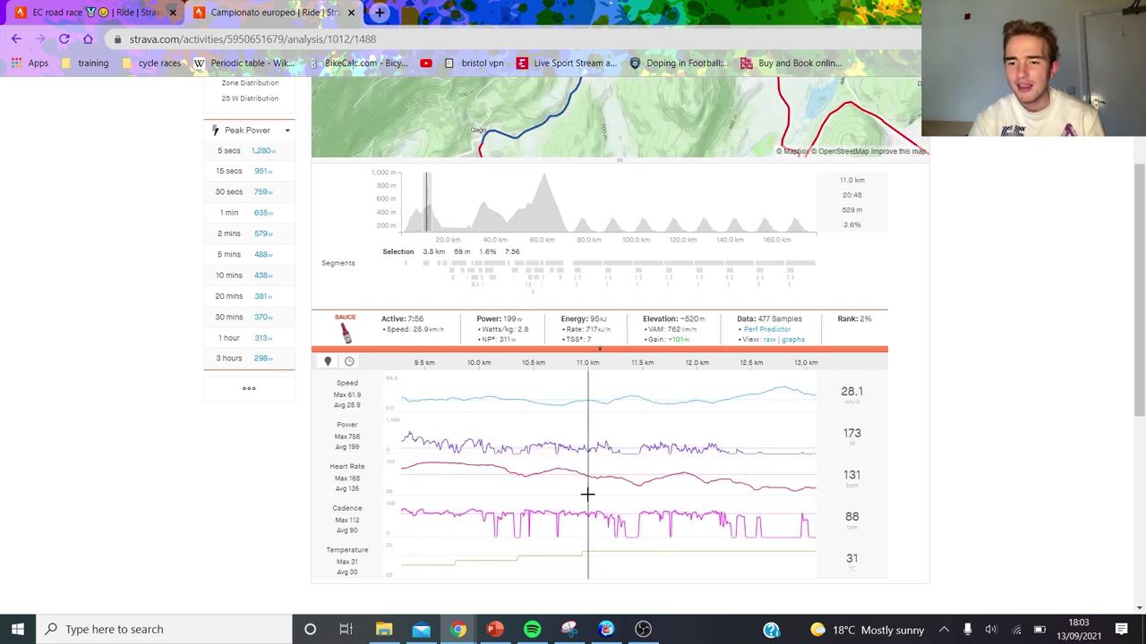
left_click_drag(588, 492, 353, 433)
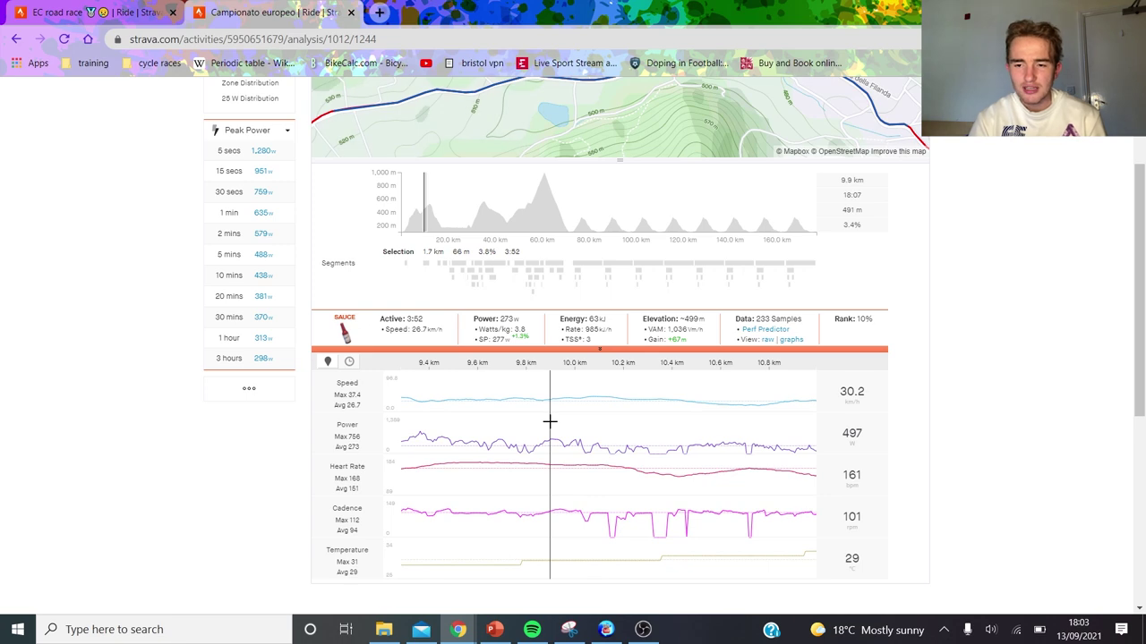
Examine the power data for the Drena - Passo San Udalrico segment and the Sopramonte-Candriai climb.
left_click(526, 264)
left_click(478, 266)
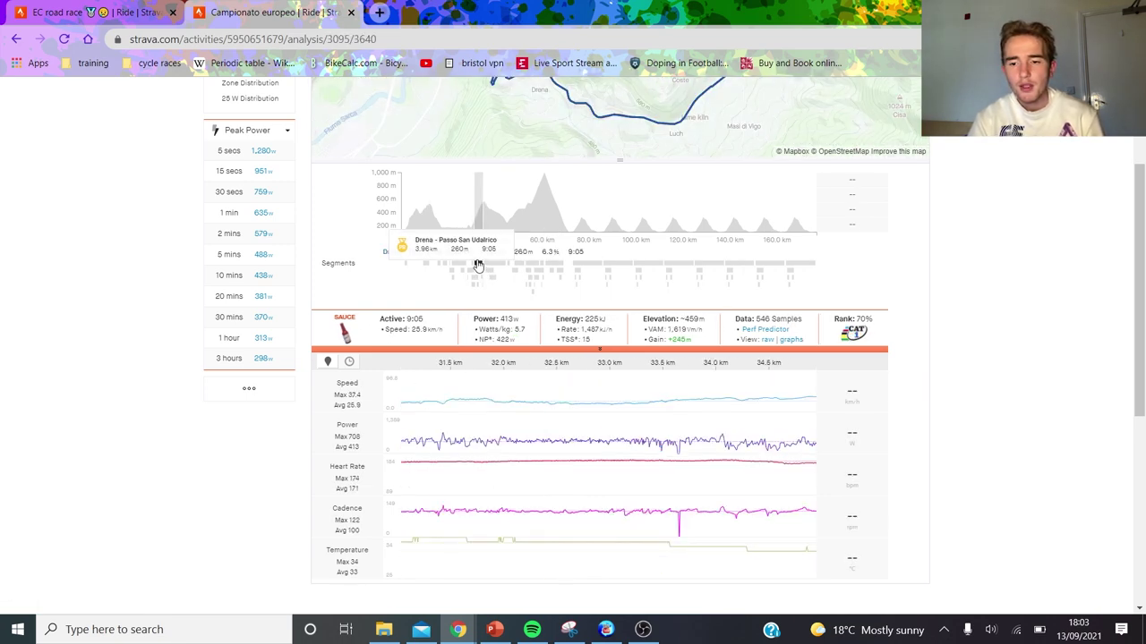
left_click(538, 270)
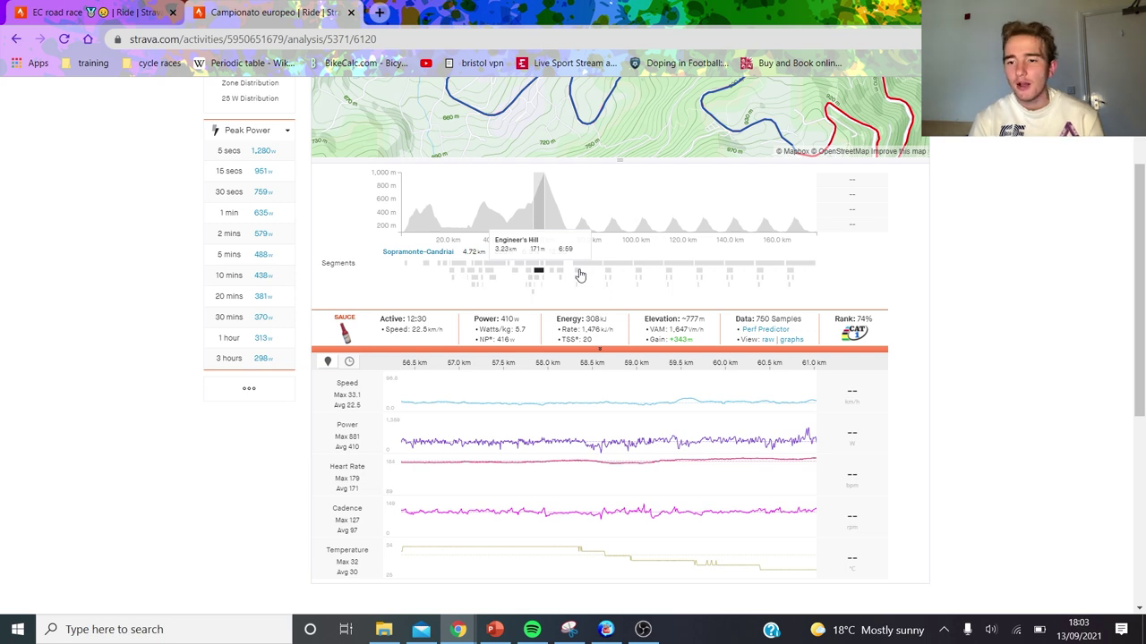
Compare the ride data for the first four Engineer's Hill efforts, lap by lap.
left_click(580, 275)
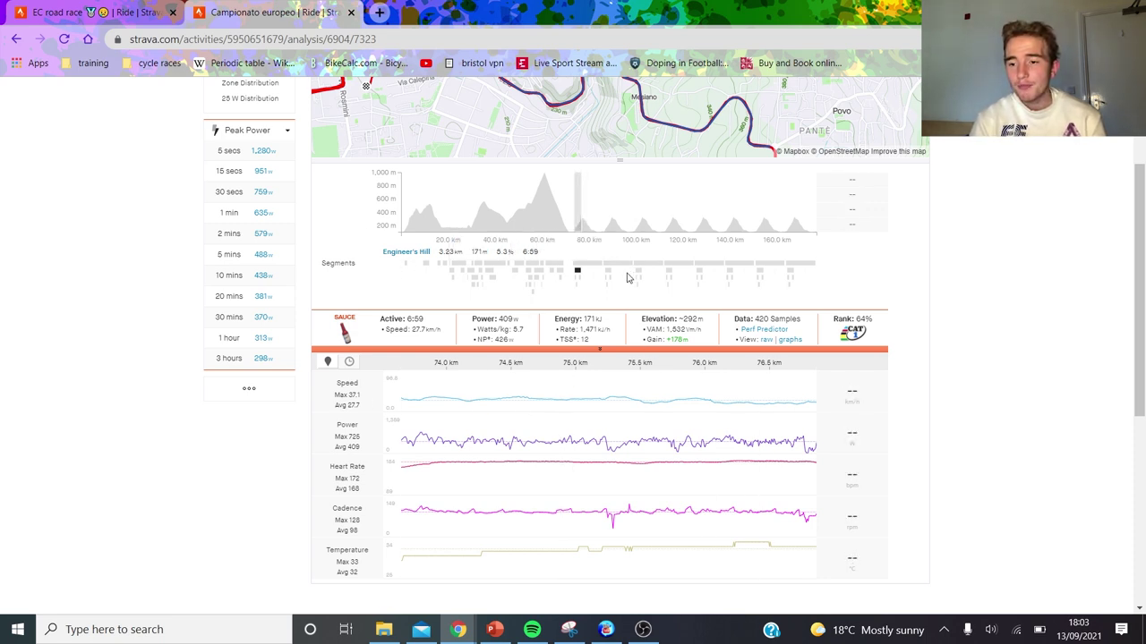
left_click(608, 271)
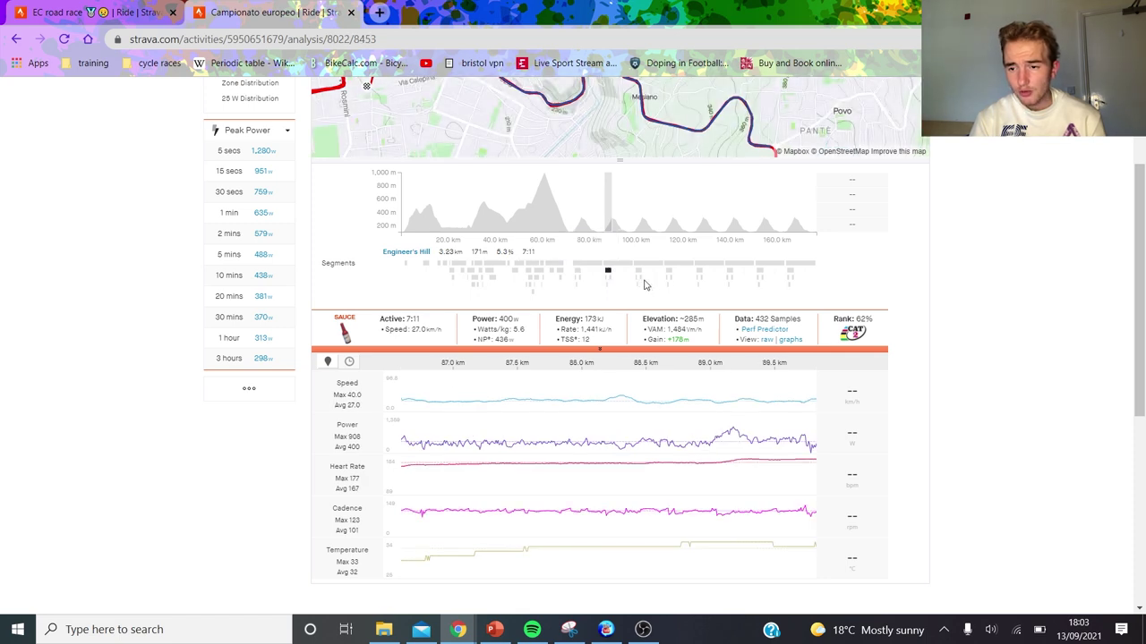
left_click(640, 272)
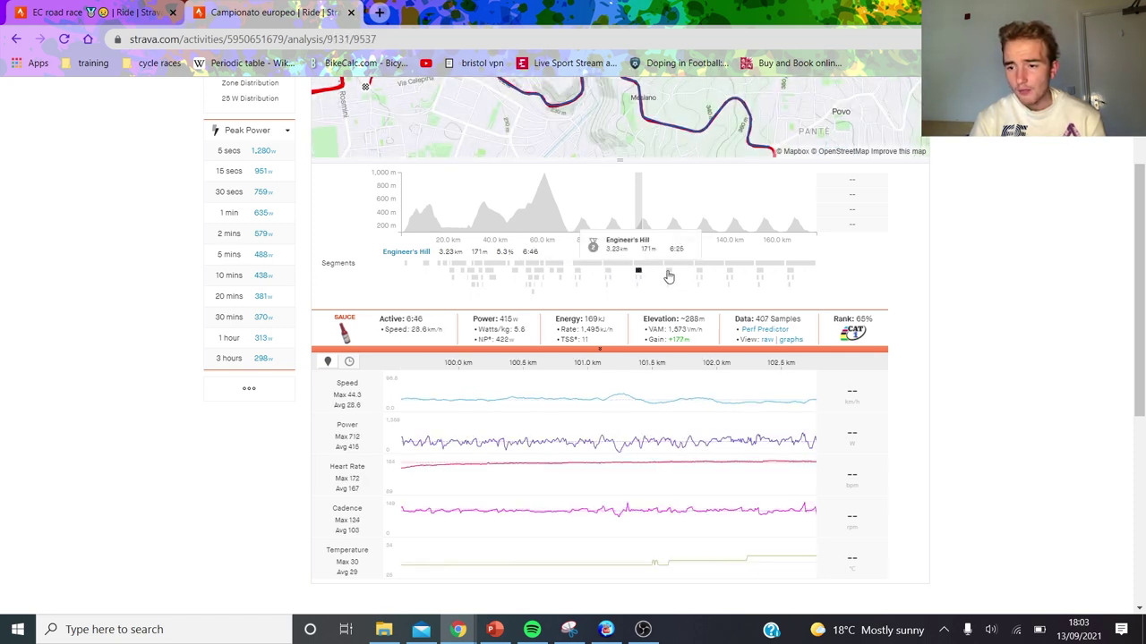
left_click(668, 272)
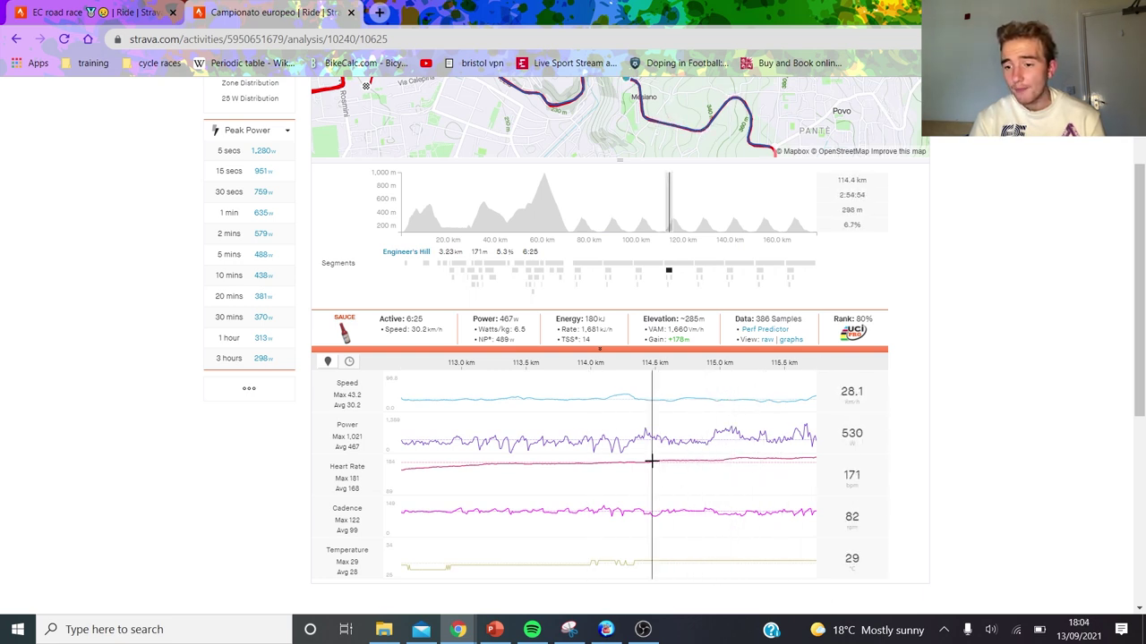
Examine the fourth Engineer's Hill effort by its last 1.3 km, first 1.9 km and a 25-second surge, returning to the full segment.
left_click_drag(646, 460, 849, 475)
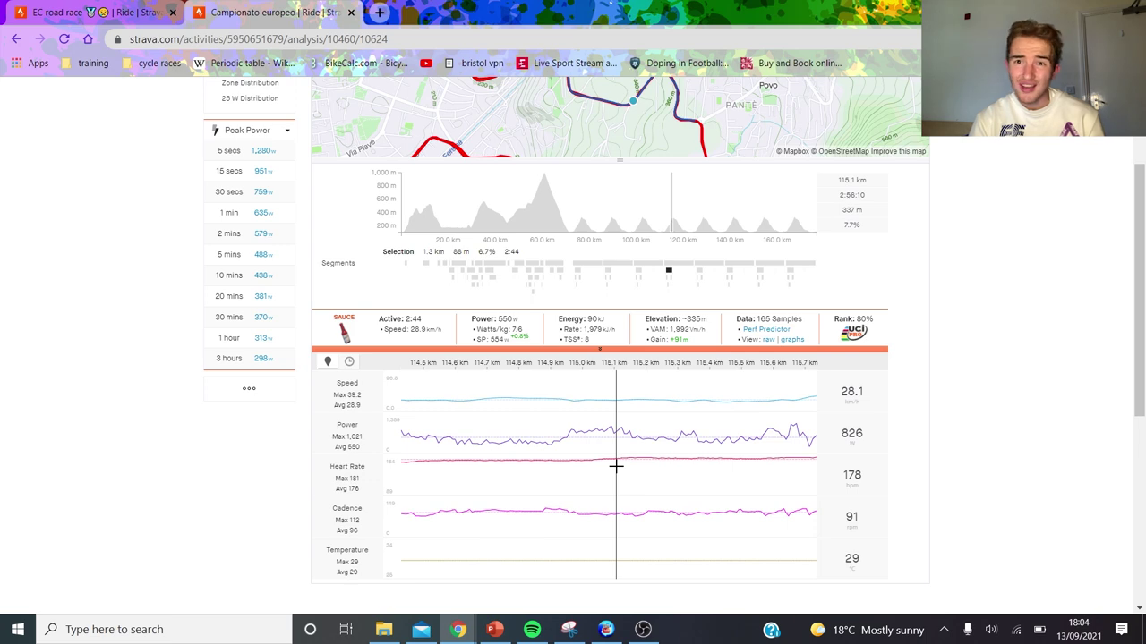
left_click(670, 270)
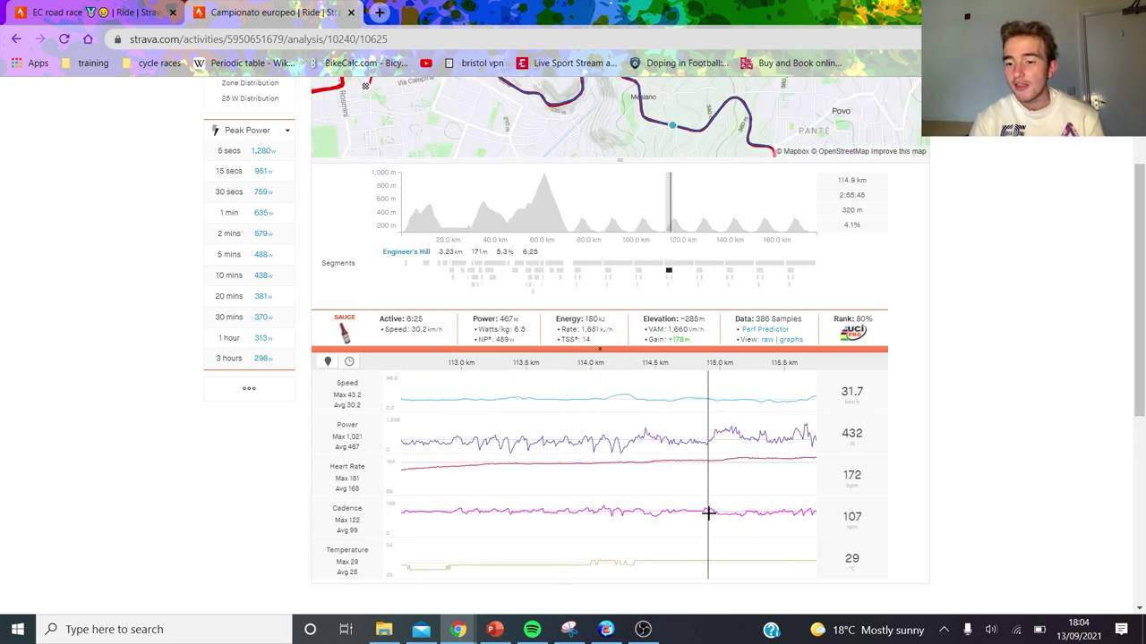
left_click_drag(648, 511, 282, 425)
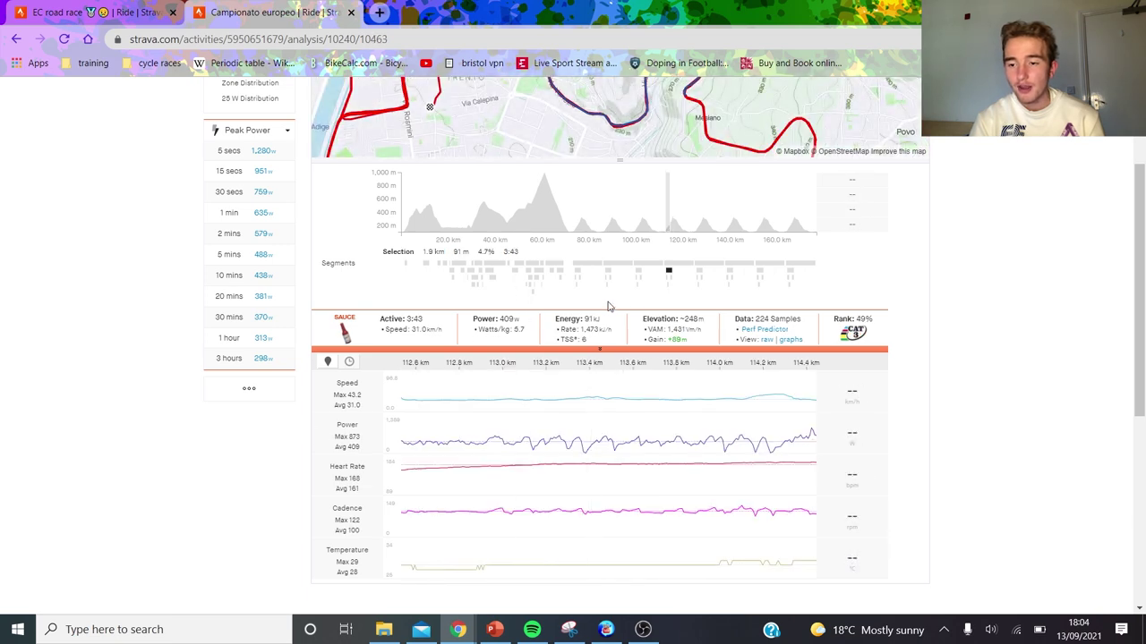
left_click(667, 270)
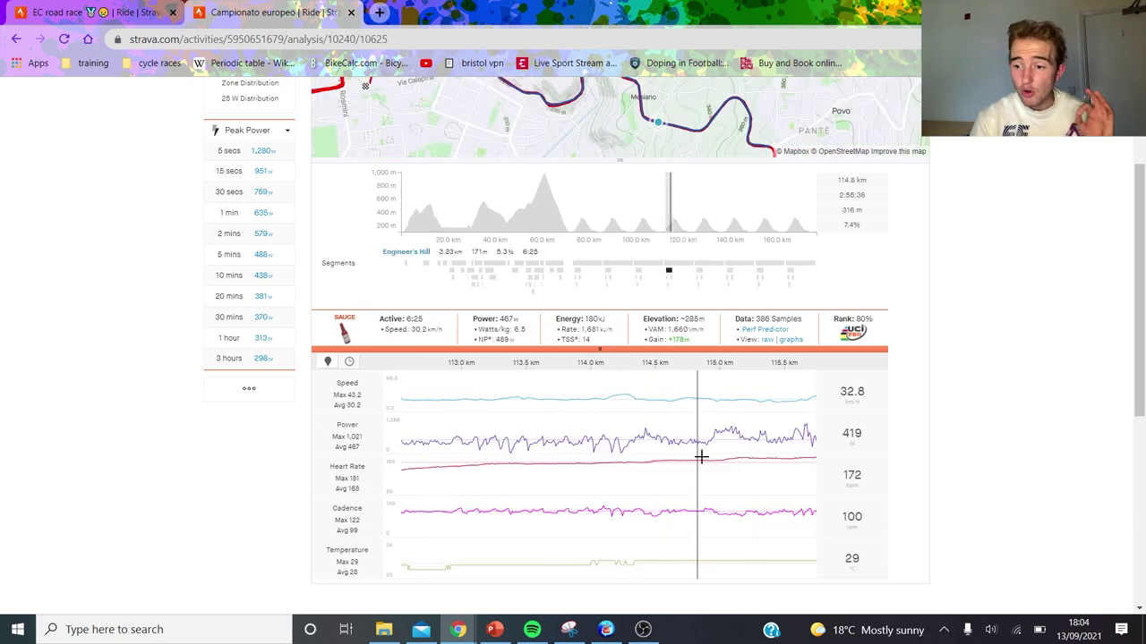
left_click_drag(714, 469, 736, 463)
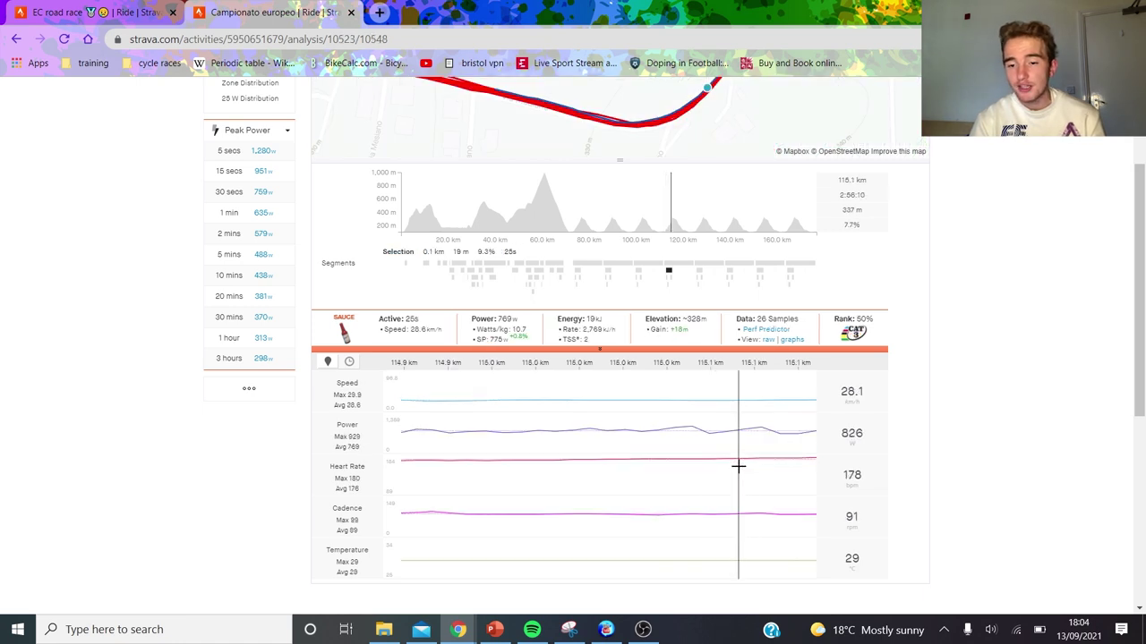
left_click(669, 272)
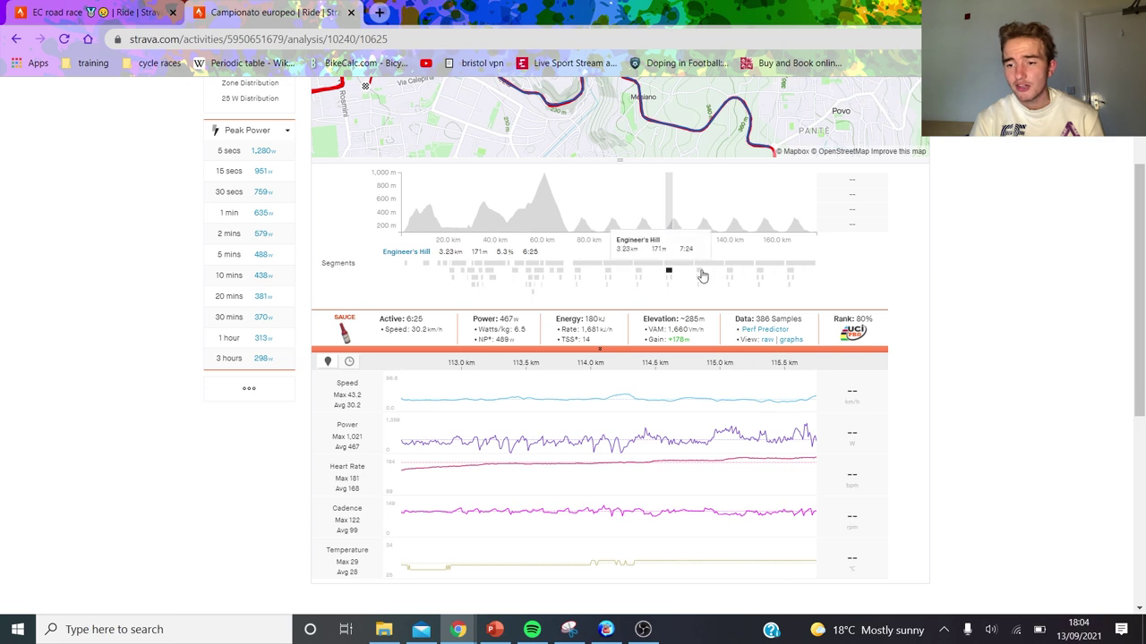
Examine the fifth Engineer's Hill effort and the roughly 3.8 km flat stretch just before it.
left_click(701, 273)
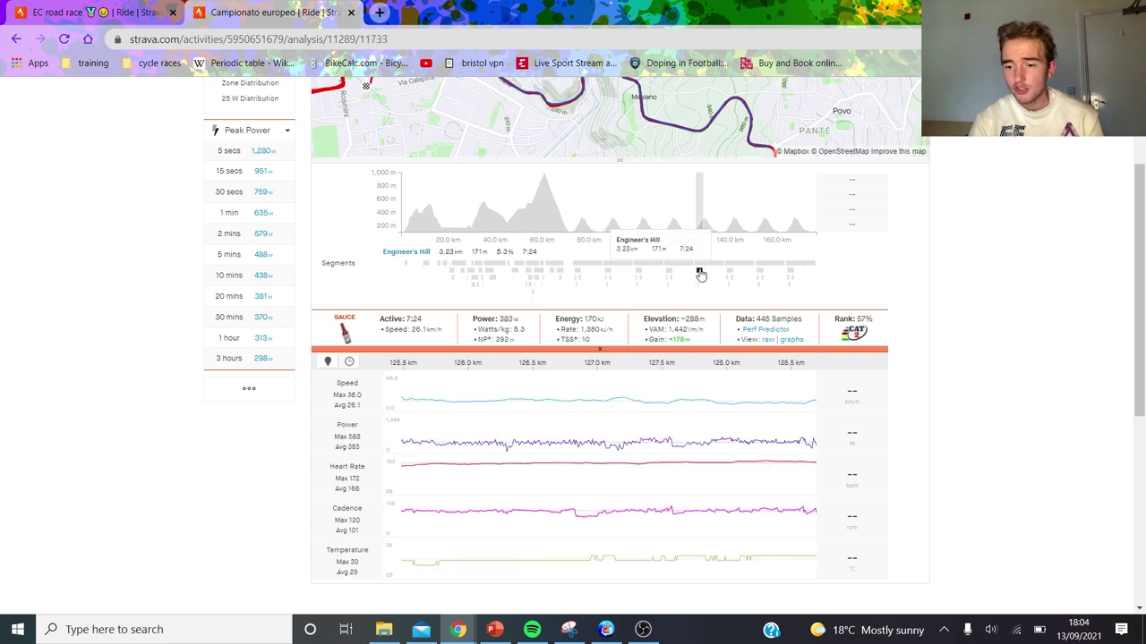
left_click(670, 506)
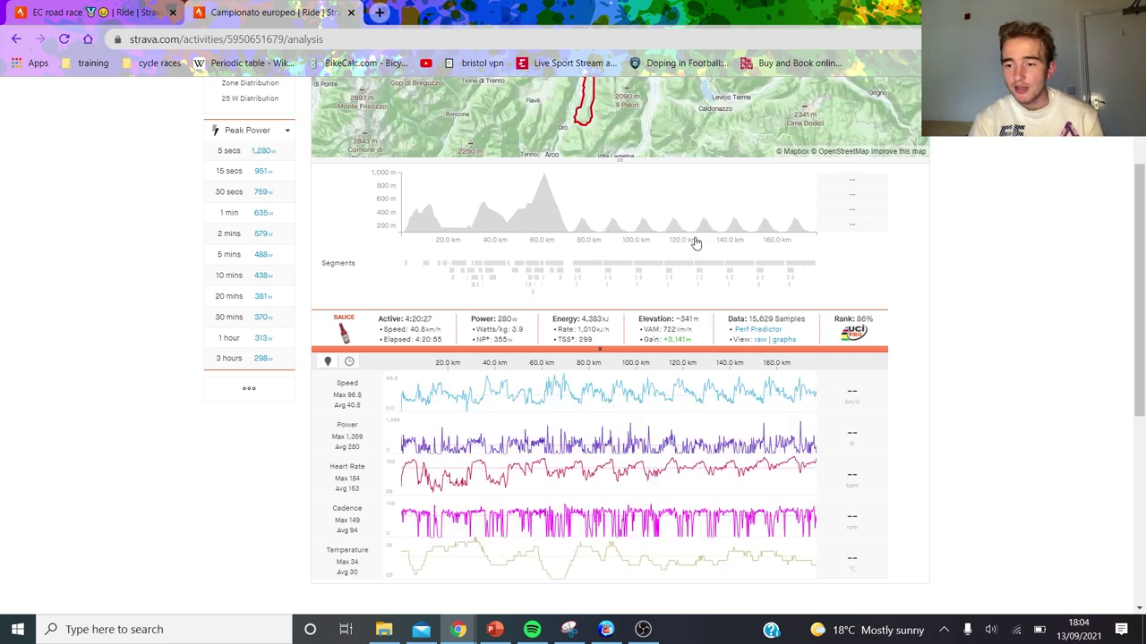
left_click_drag(695, 223, 685, 219)
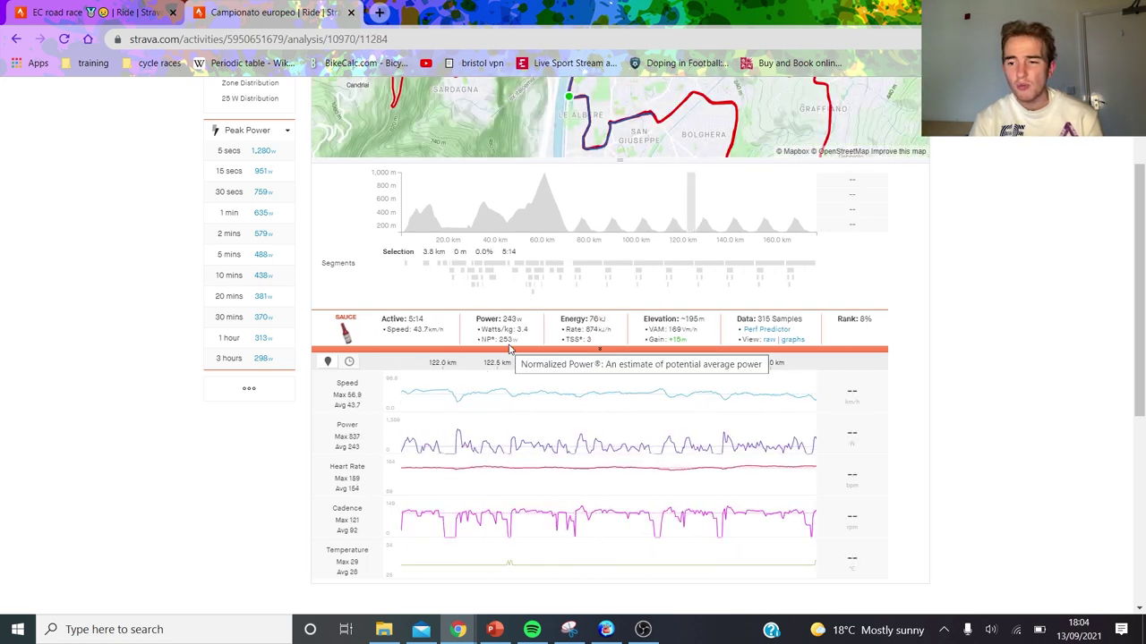
Examine the sixth and seventh Engineer's Hill efforts, narrowing the seventh to its final 42 seconds.
left_click(731, 273)
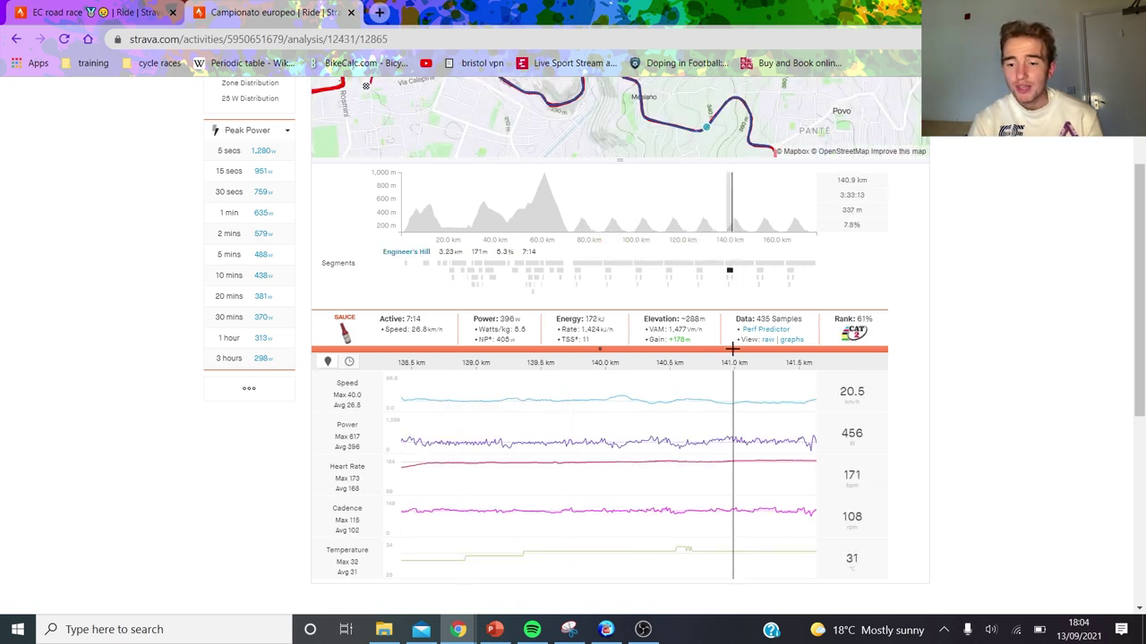
left_click(760, 276)
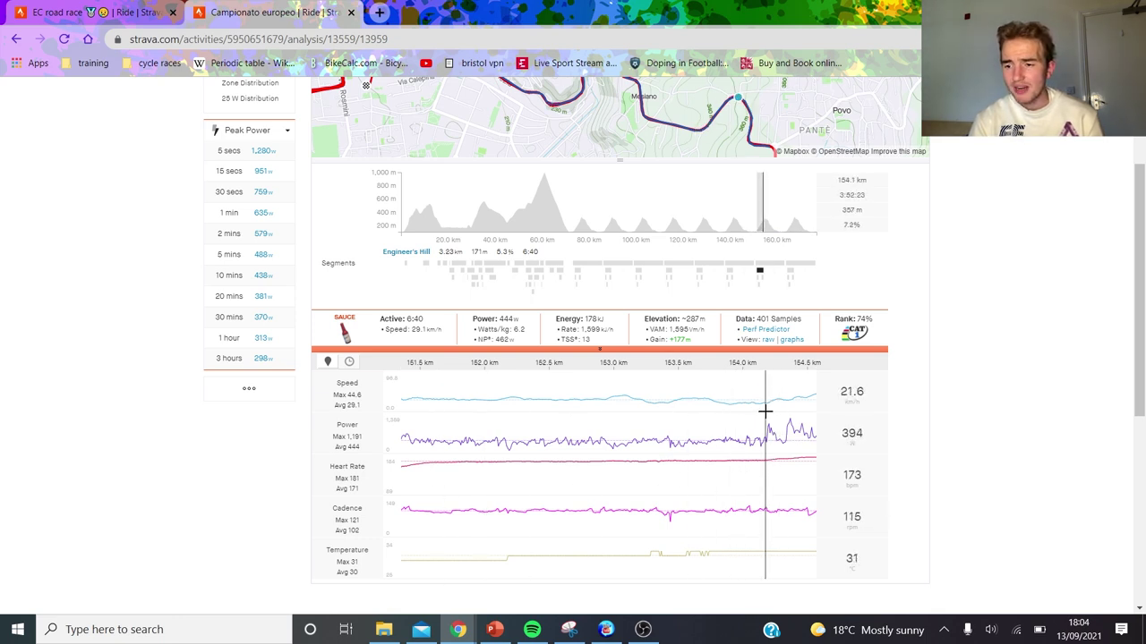
left_click_drag(768, 410, 815, 410)
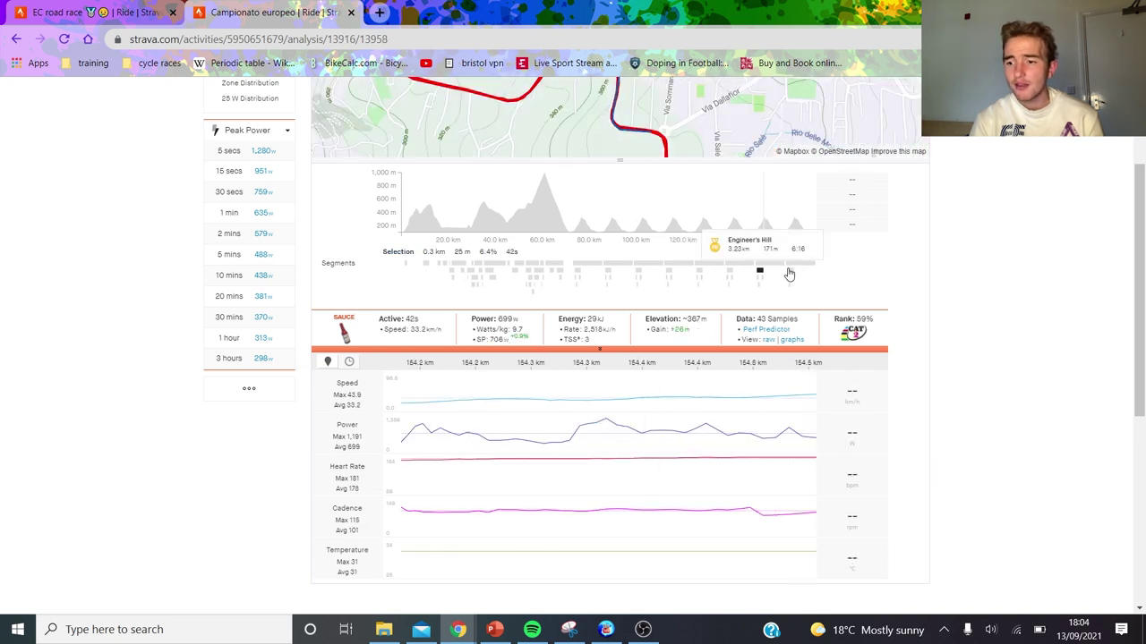
Examine the last Engineer's Hill effort, narrow it to about 1.1 km near the top, and return to the full segment.
left_click(789, 270)
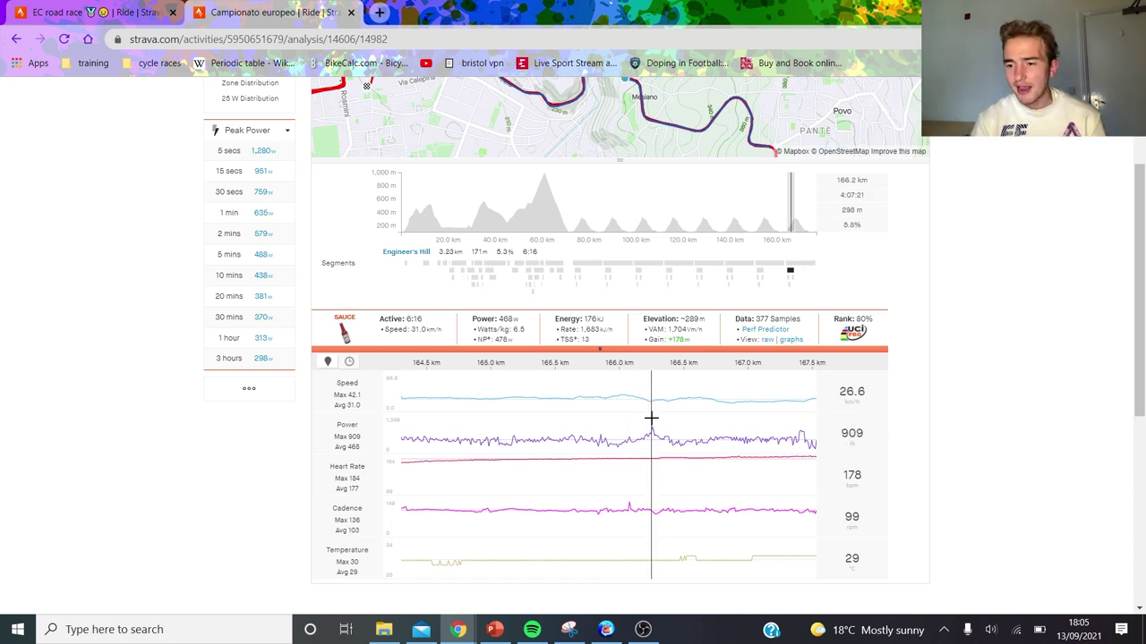
left_click_drag(652, 419, 800, 445)
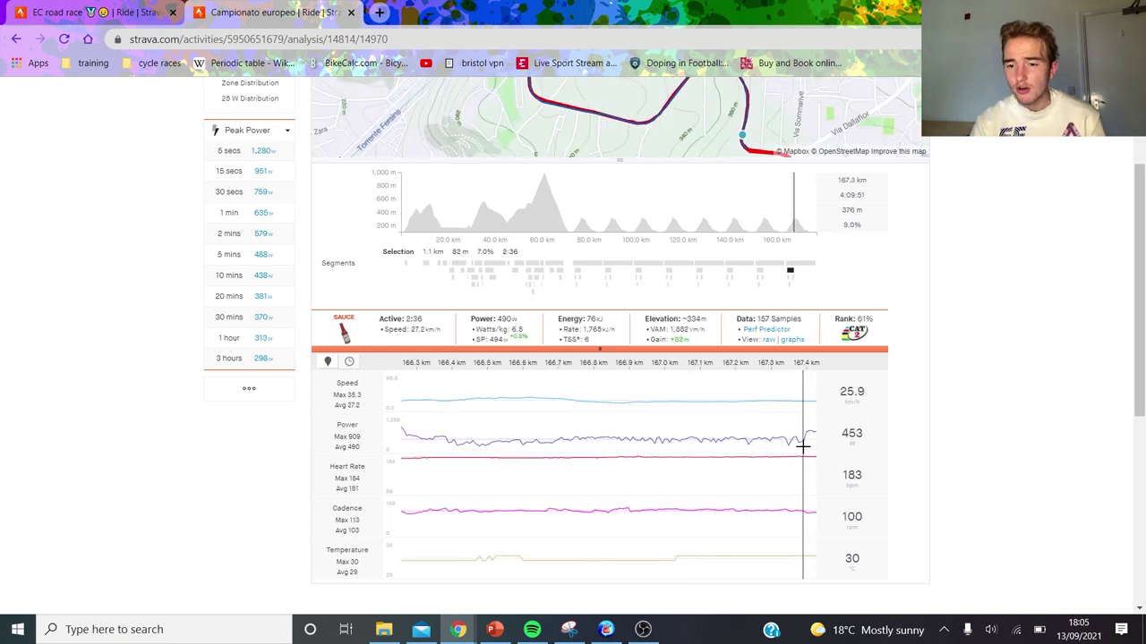
scroll(802, 445, "down", 1)
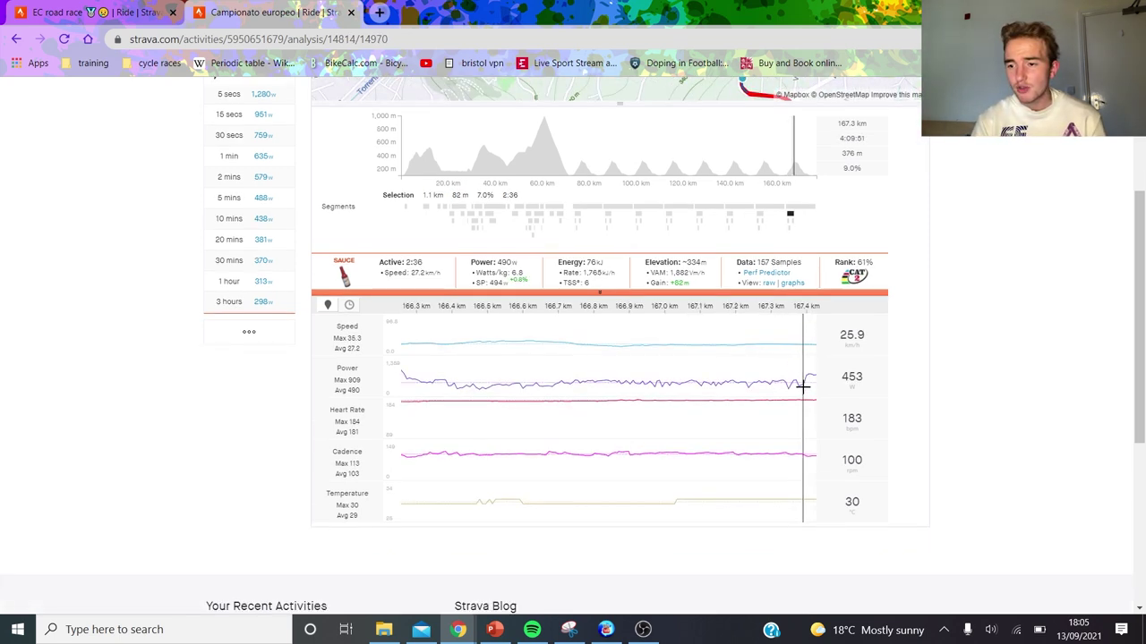
left_click(792, 217)
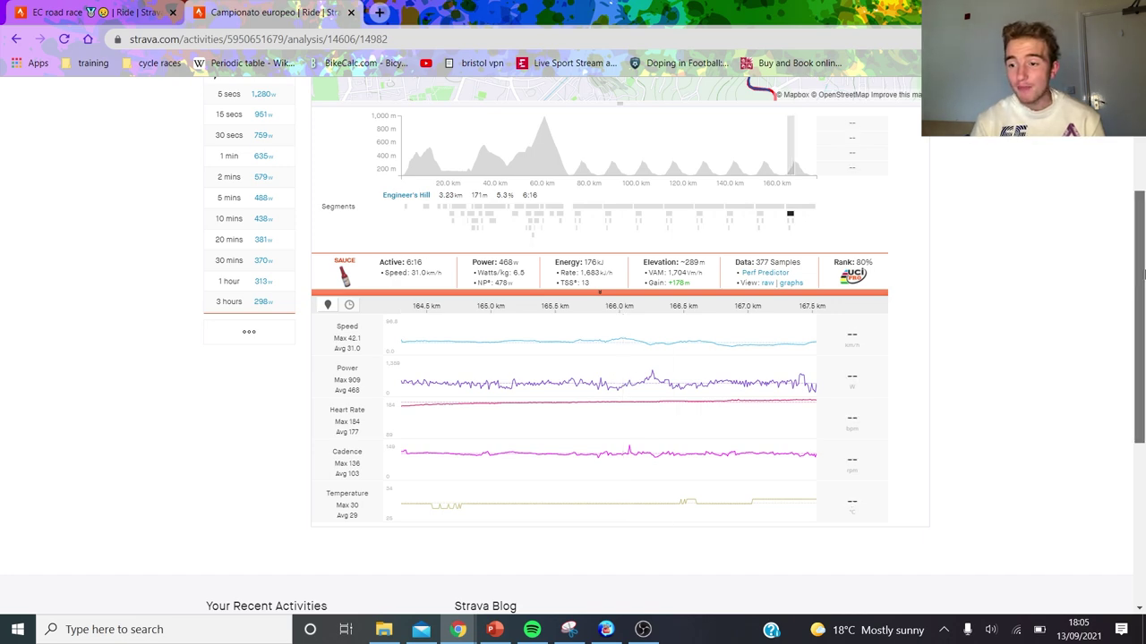
left_click_drag(1138, 269, 1139, 249)
Switch to the EC road race ride and open its analysis with the elevation profile and data graphs in view.
left_click(93, 9)
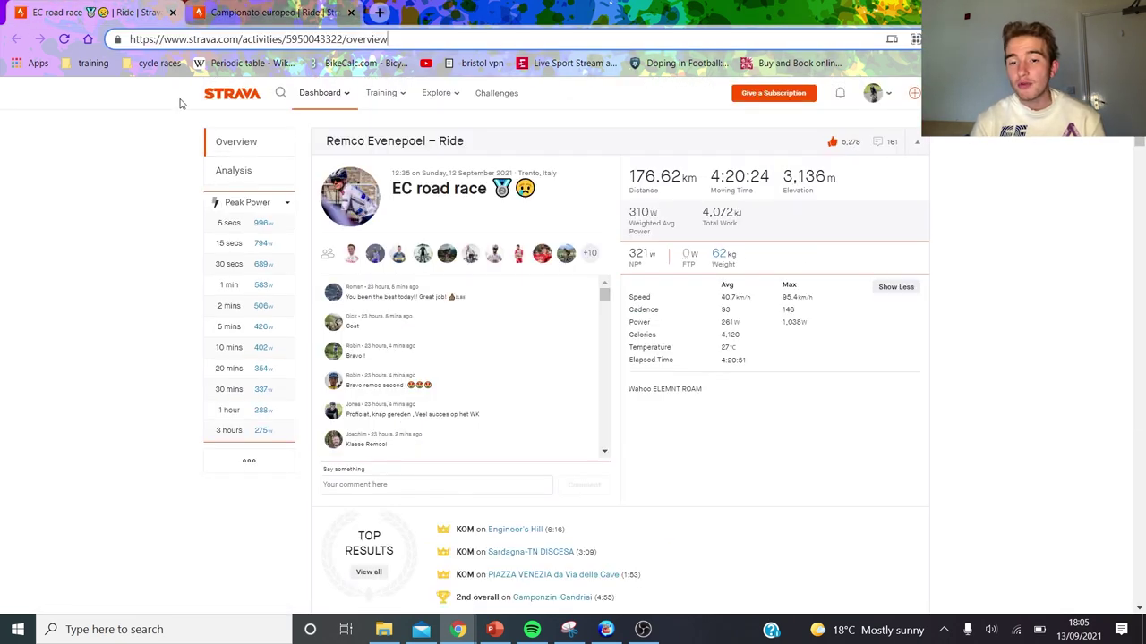
left_click(233, 170)
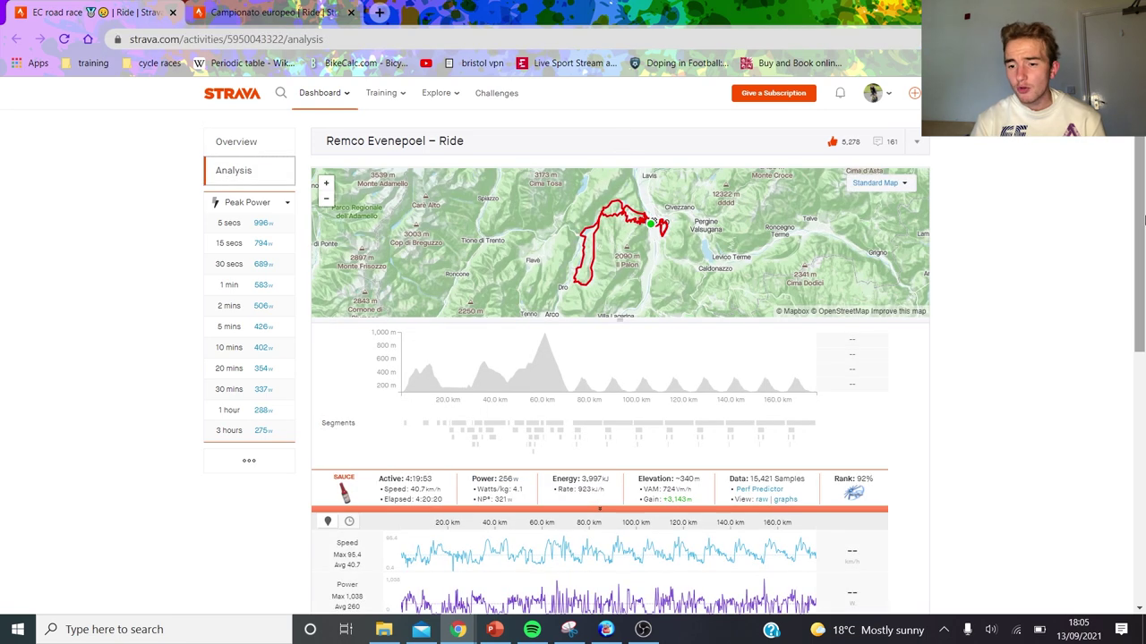
scroll(1144, 219, "down", 2)
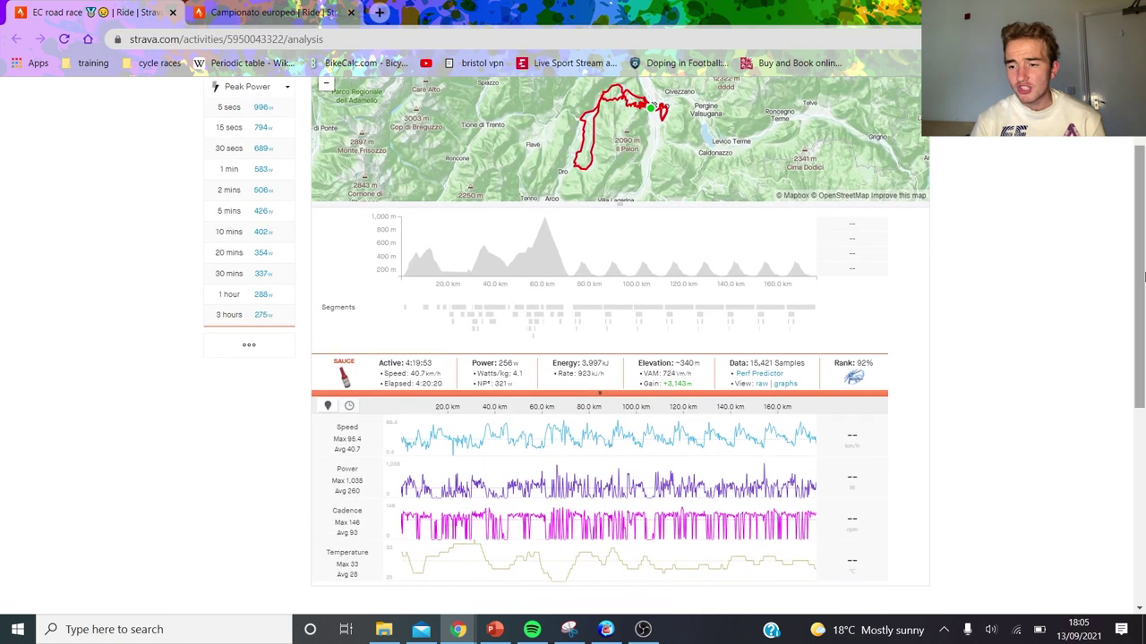
Examine the EC road race data for the Drena climb segment and the BivioBaselga-Camponzin segment.
left_click(477, 309)
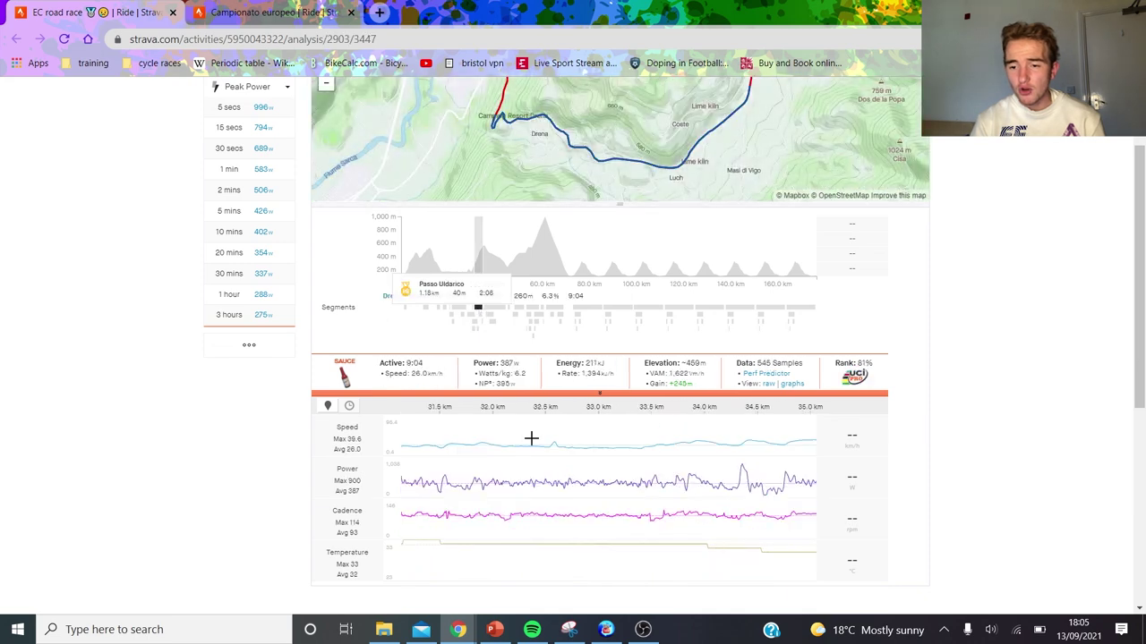
left_click(533, 308)
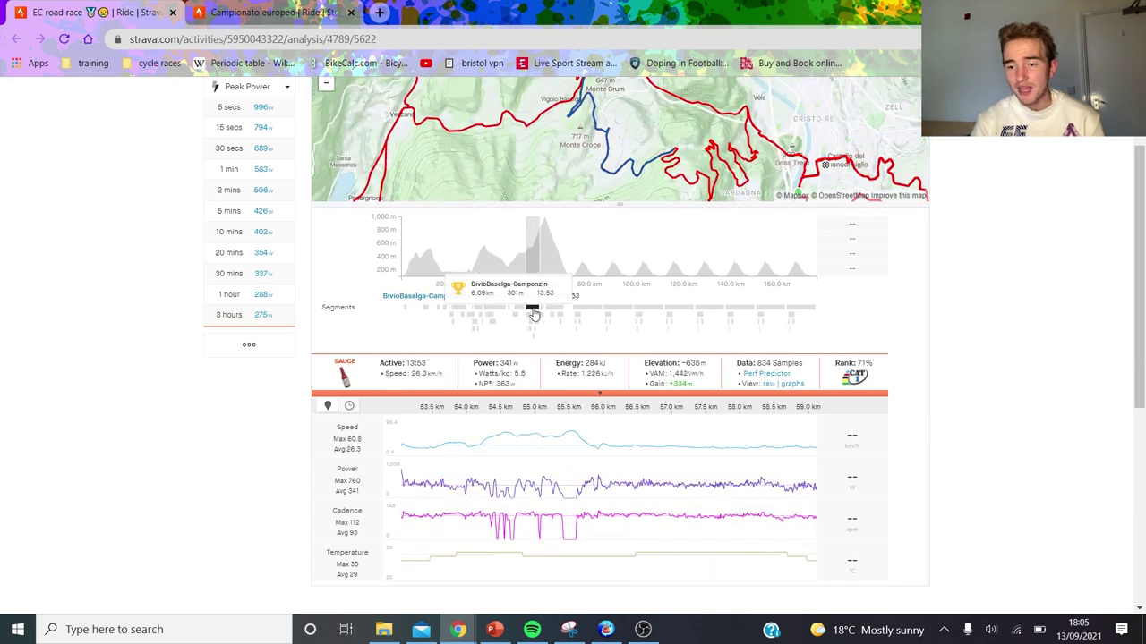
Examine the Sopramonte-Candriai segment and the last Engineer's Hill effort, and open the Engineer's Hill segment details with its top 10.
left_click(539, 315)
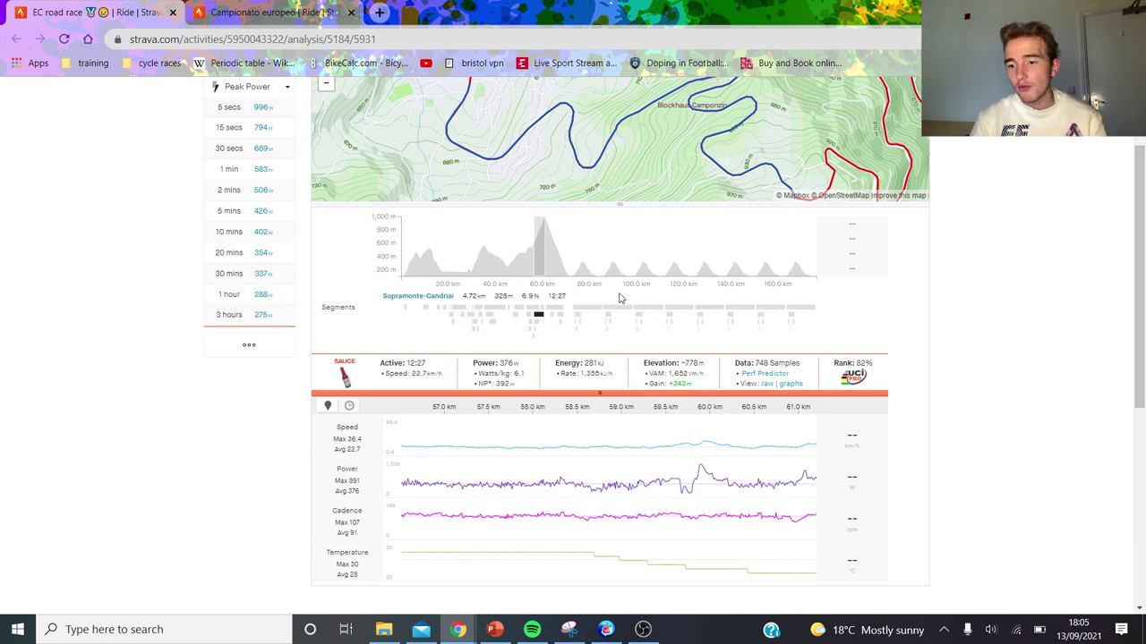
left_click(792, 319)
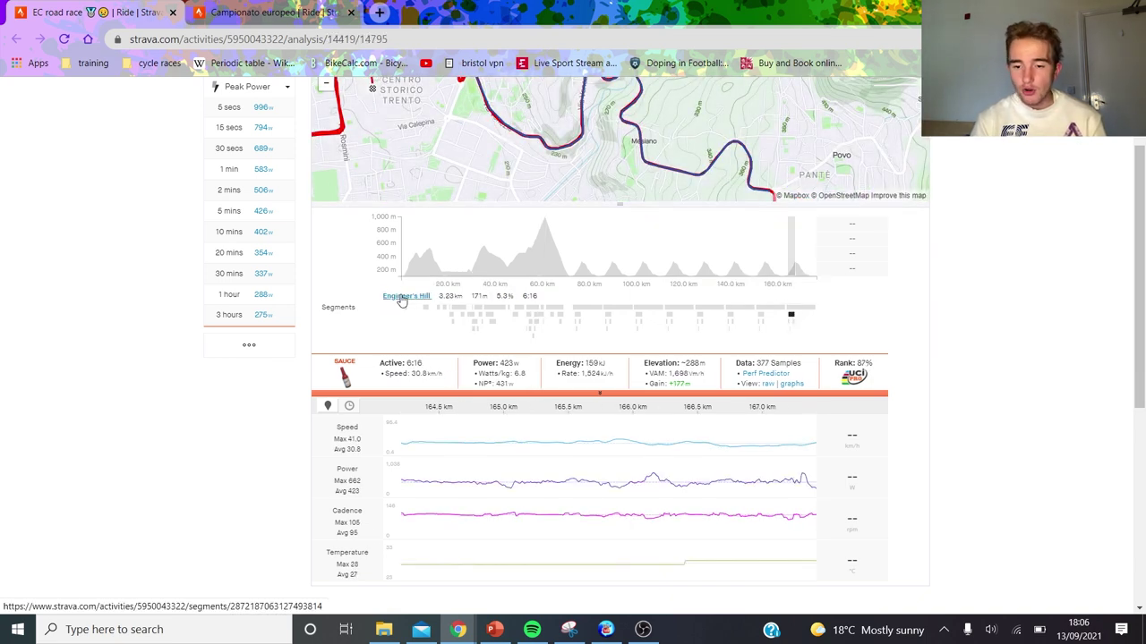
left_click(401, 299)
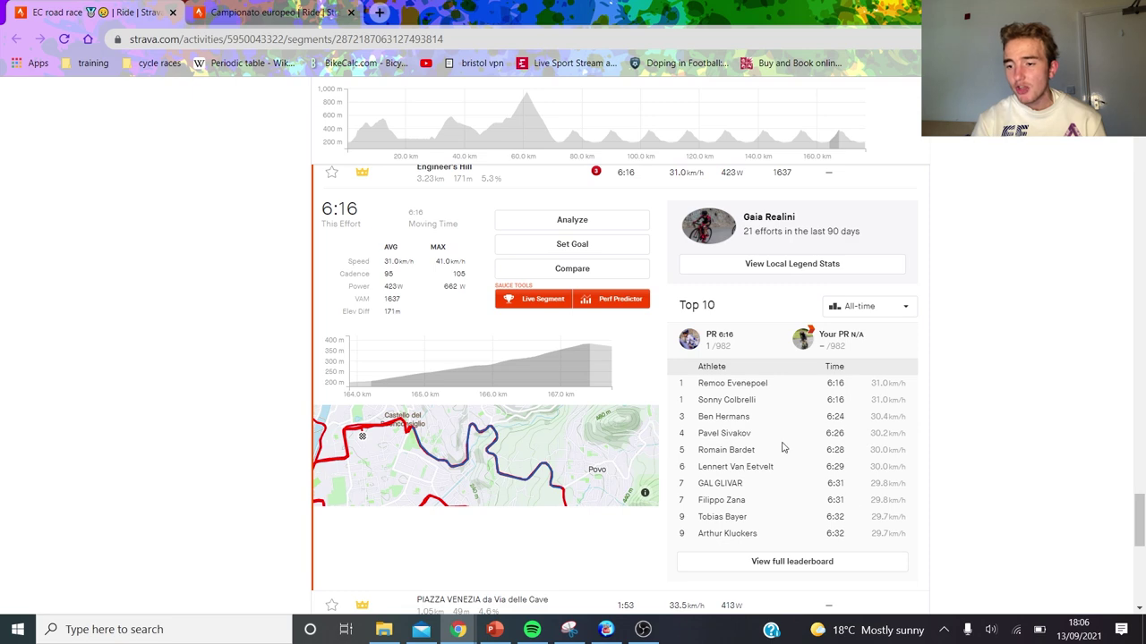
Return to the full EC road race analysis and narrow the data graphs to about 5.3 km after the last descent, excluding the final sprint.
left_click_drag(1139, 514, 1139, 143)
left_click(253, 170)
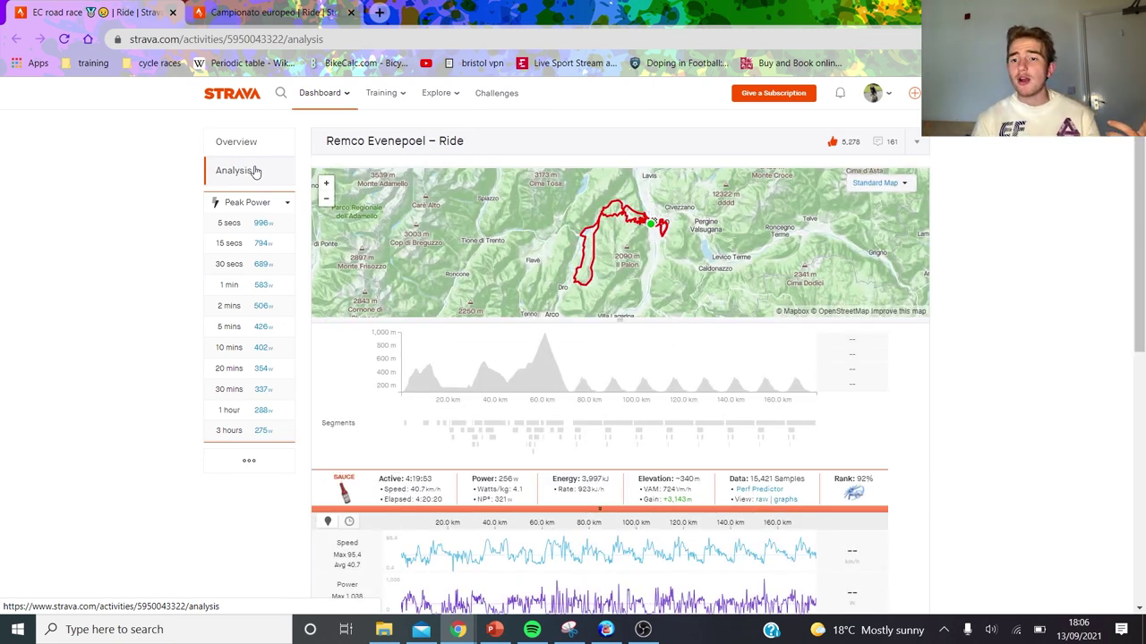
left_click_drag(1144, 175, 1139, 239)
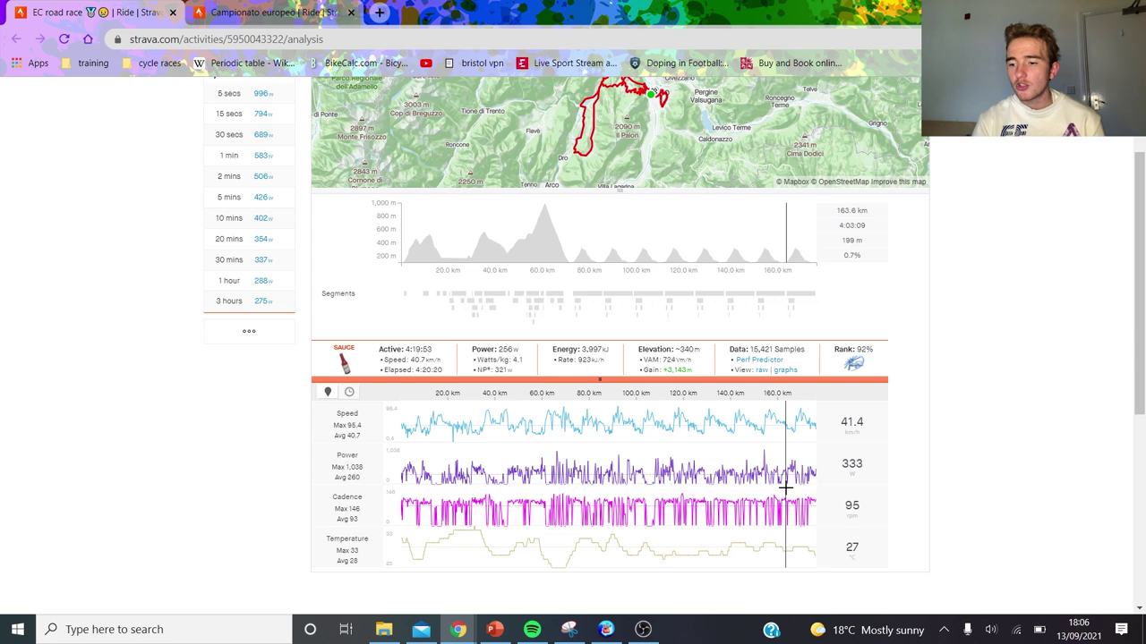
left_click_drag(803, 504, 865, 522)
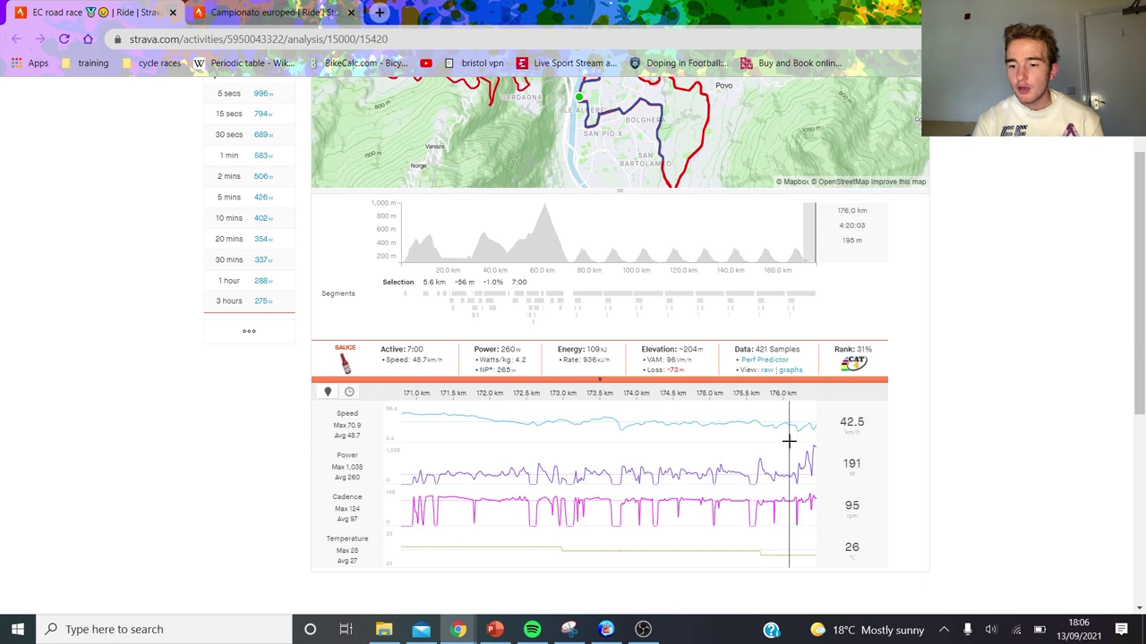
mouse_move(793, 440)
left_mouse_down()
mouse_move(405, 427)
mouse_move(355, 404)
left_mouse_up()
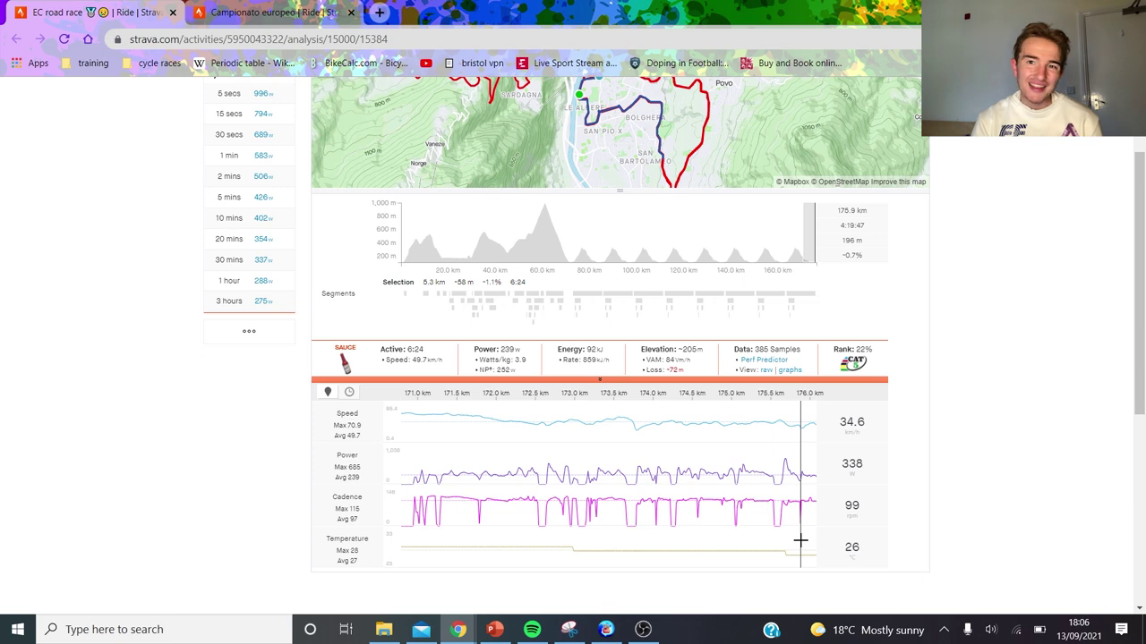
Switch to the Campionato europeo ride and narrow its data to the matching run-in of about 5.3 km before the sprint.
key("ctrl+Tab")
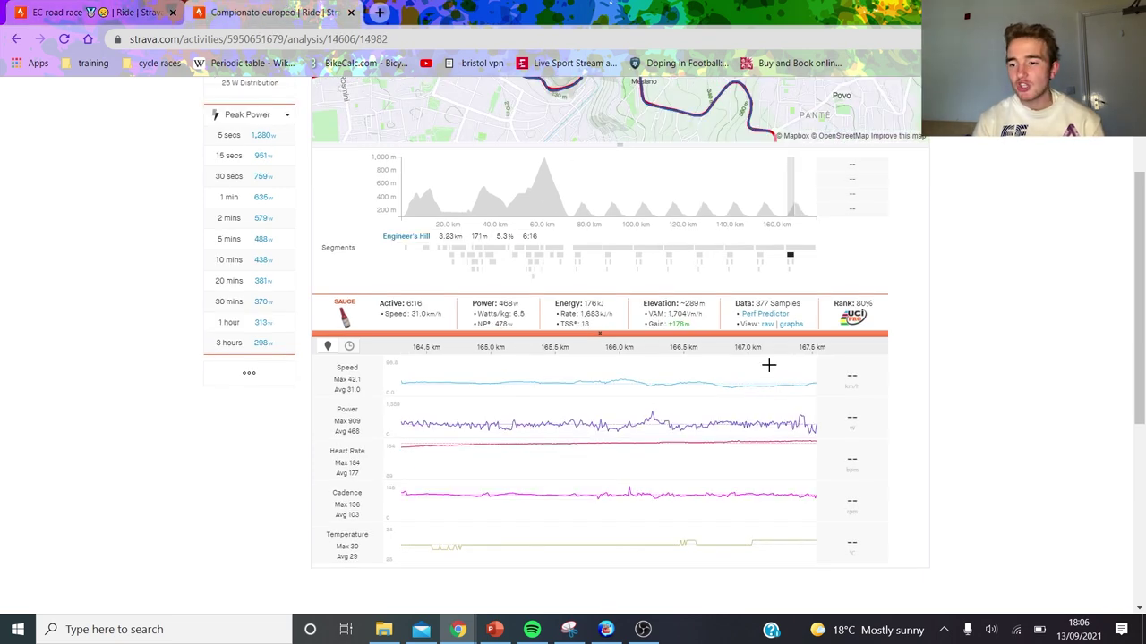
scroll(757, 430, "down", 3)
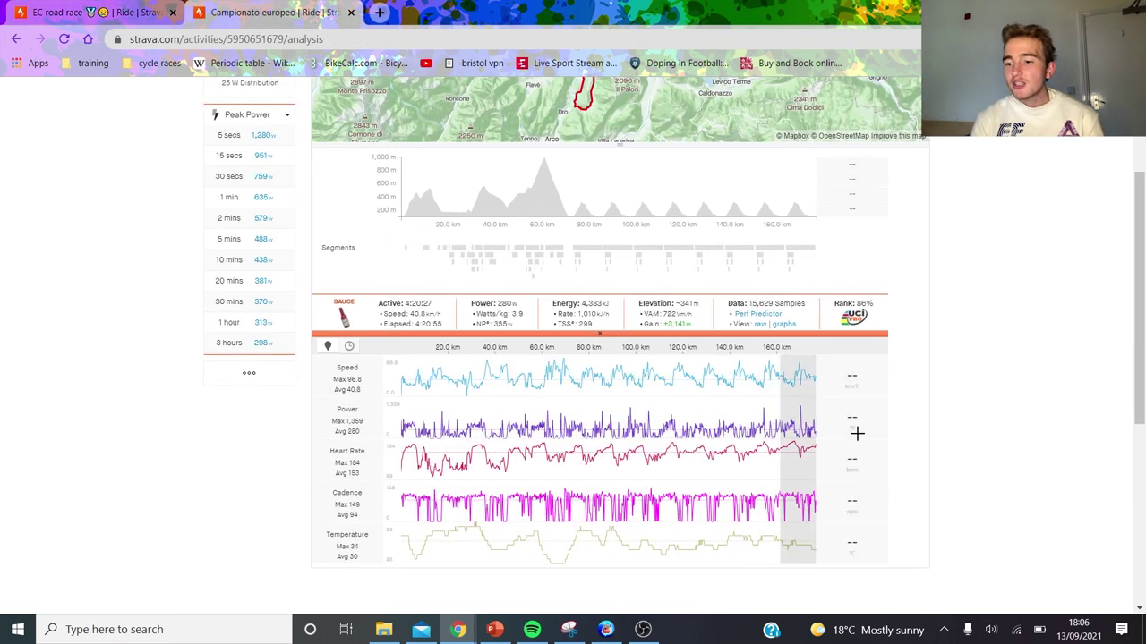
left_click_drag(639, 468, 800, 465)
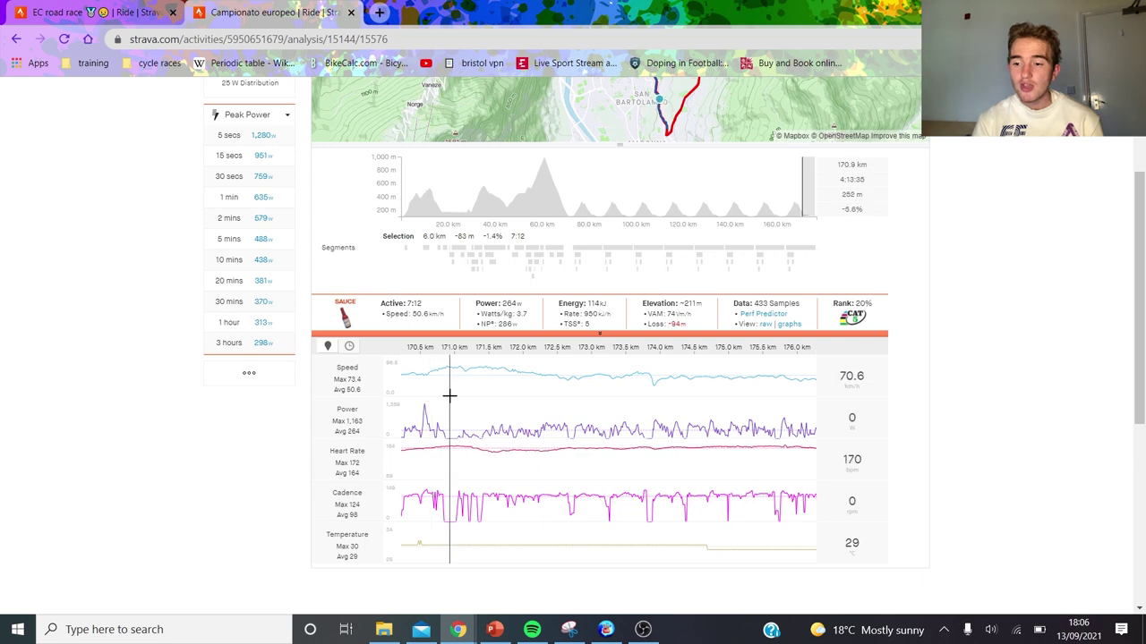
left_click_drag(447, 398, 898, 455)
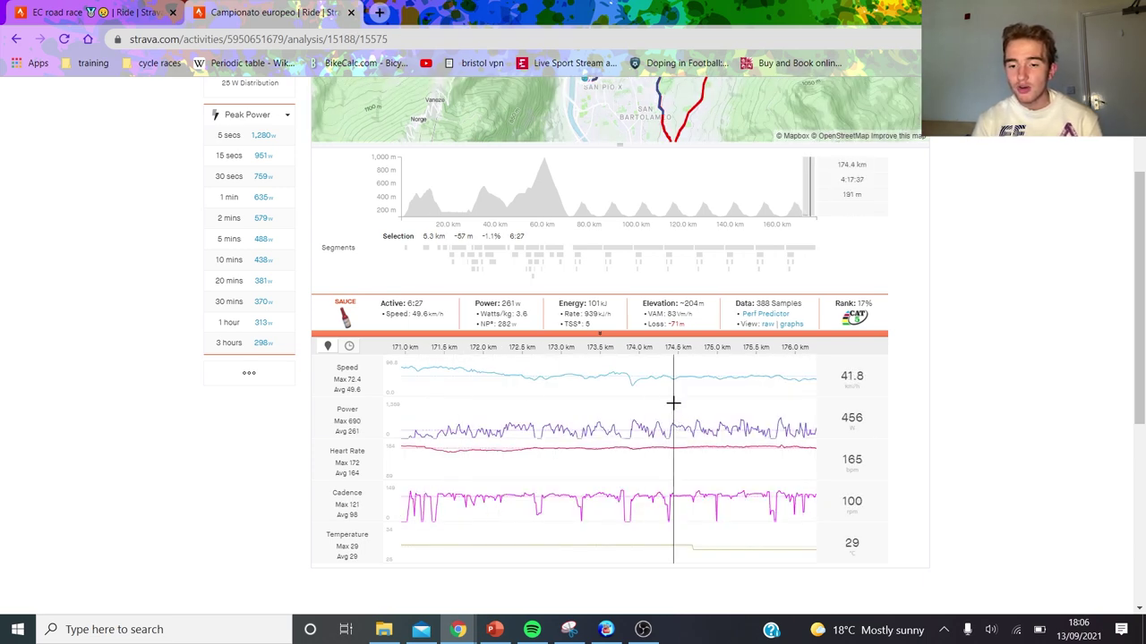
In the EC road race ride, examine a 31-second stretch near 175 km and select about the last 6.4 km.
left_click(128, 9)
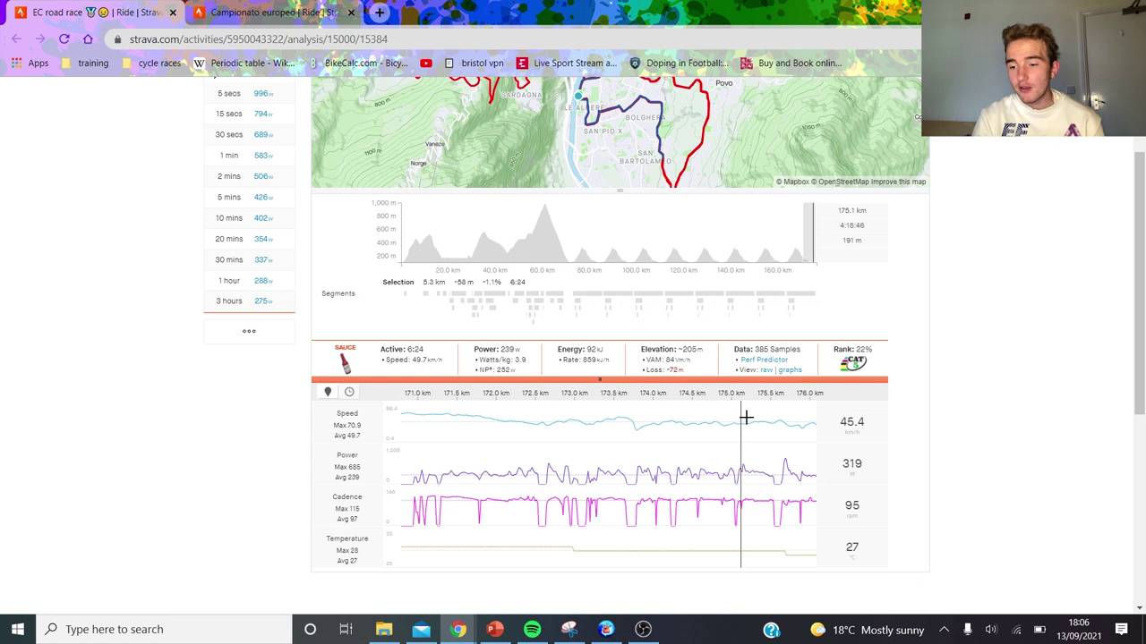
left_click_drag(741, 417, 773, 414)
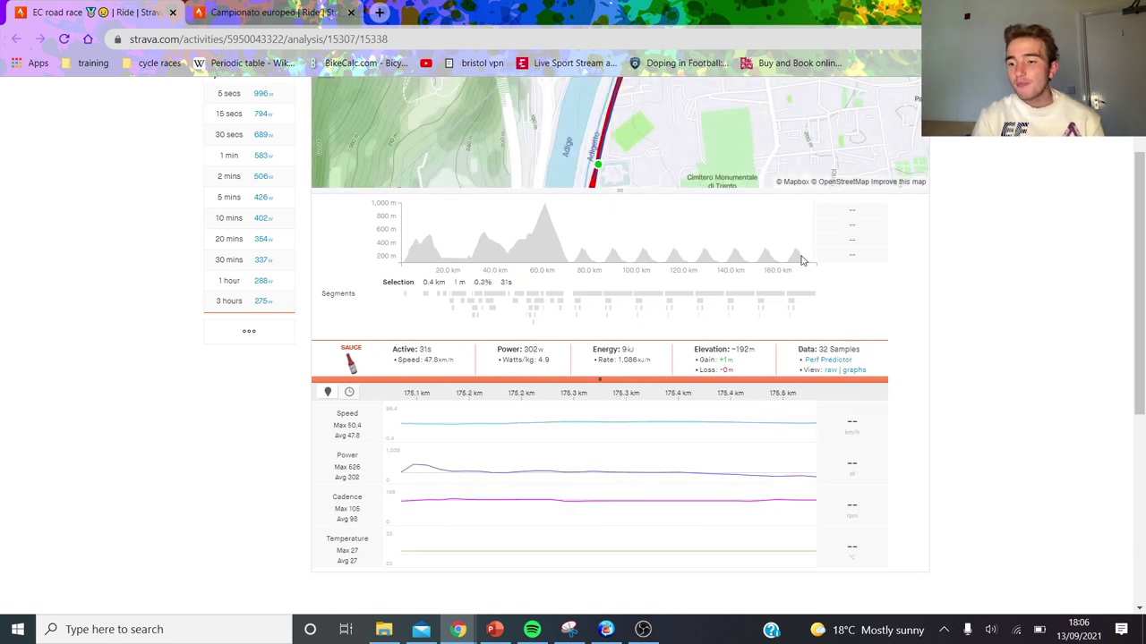
left_click_drag(802, 261, 845, 257)
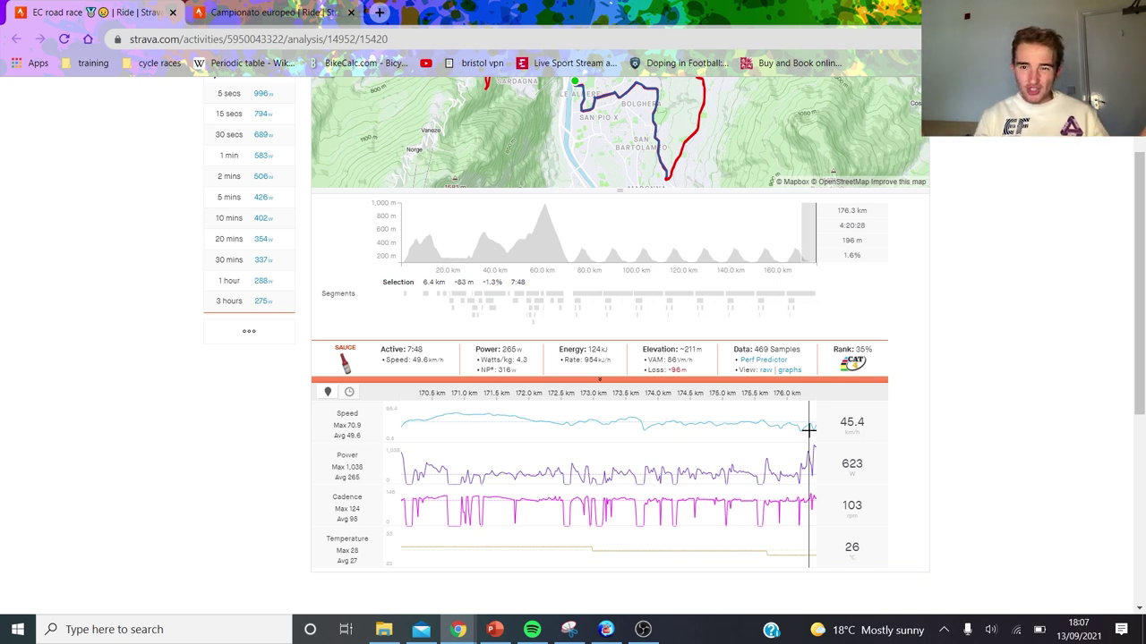
Switch to the Campionato europeo ride and narrow its data to the final sprint of about 11 seconds.
key("ctrl+Tab")
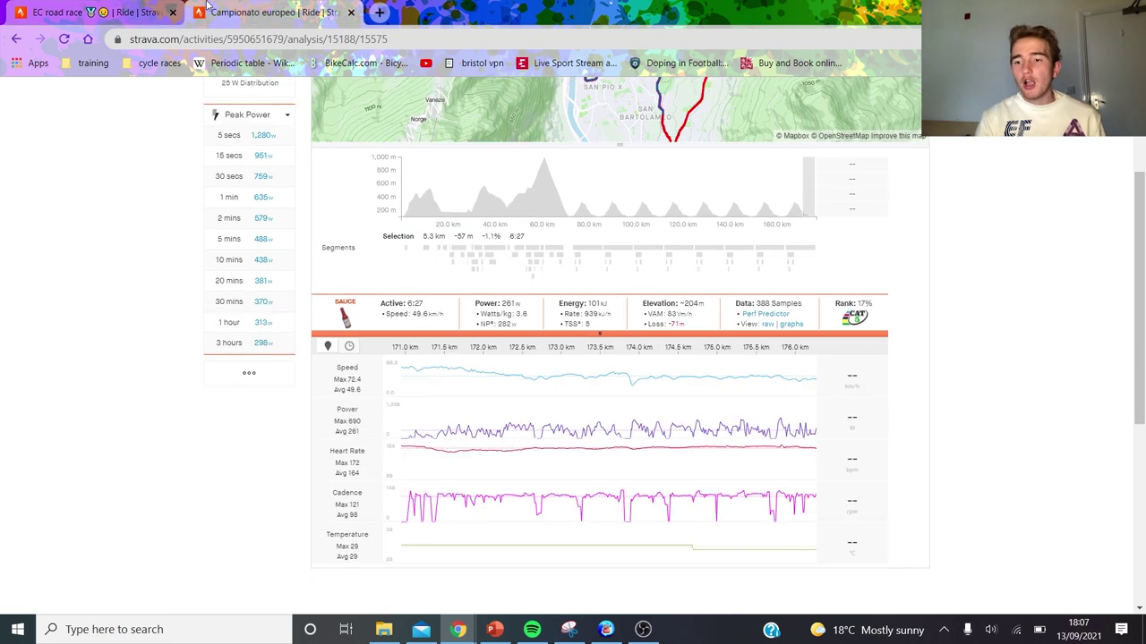
scroll(734, 397, "down", 2)
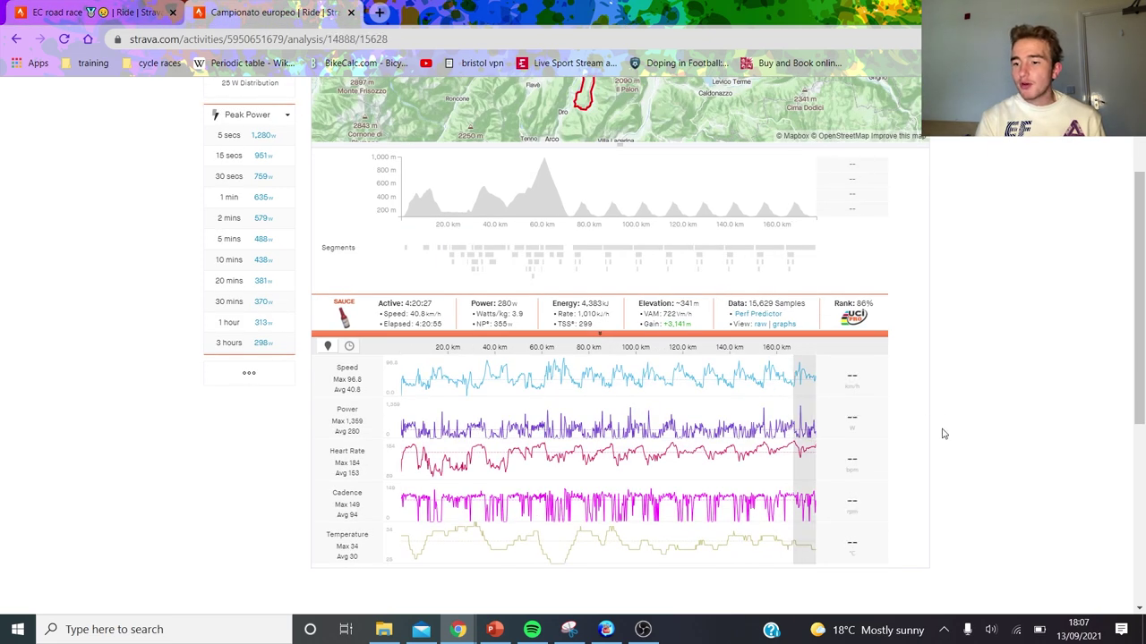
scroll(743, 429, "up", 3)
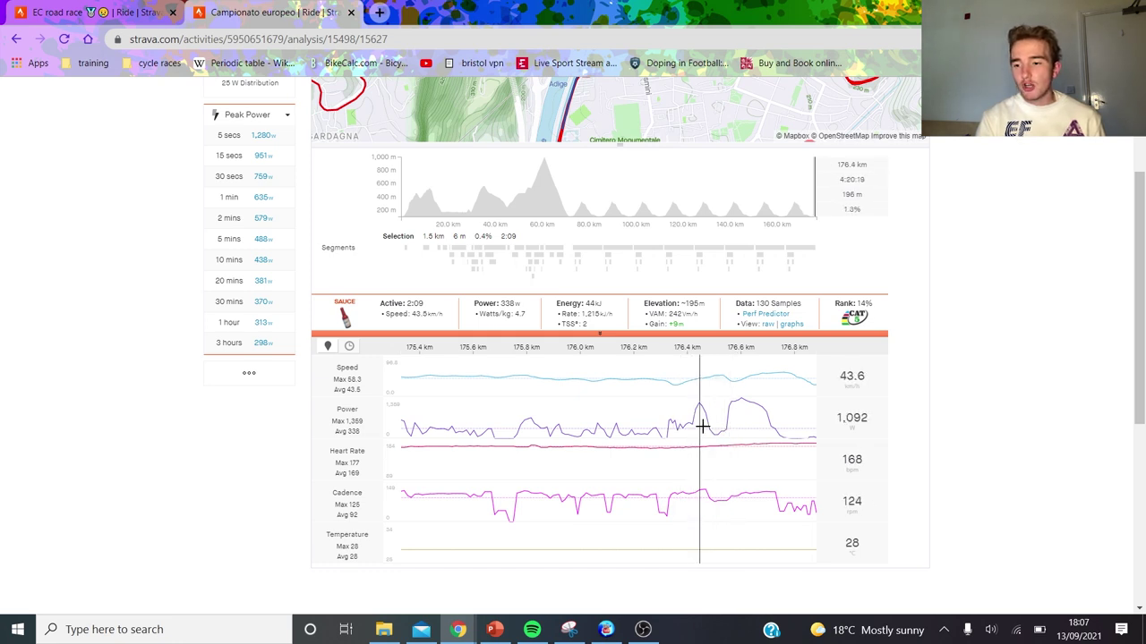
left_click_drag(723, 427, 785, 441)
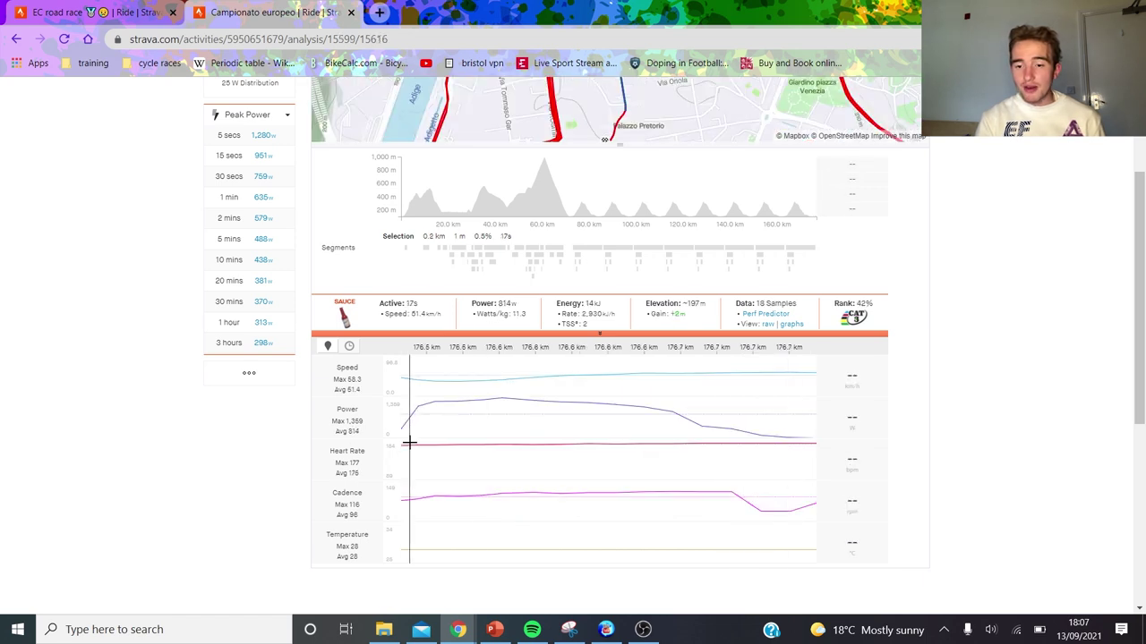
left_click_drag(401, 442, 675, 501)
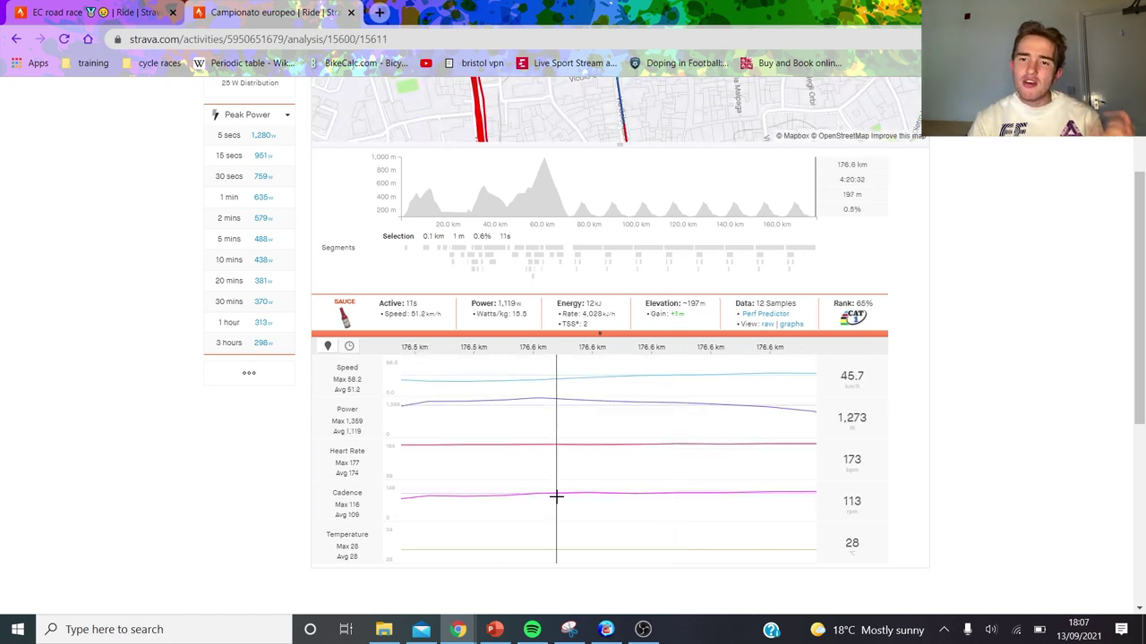
Switch back to the EC road race ride and examine its finale, narrowing from the last 18.1 km to about the last 56 seconds.
left_click(54, 12)
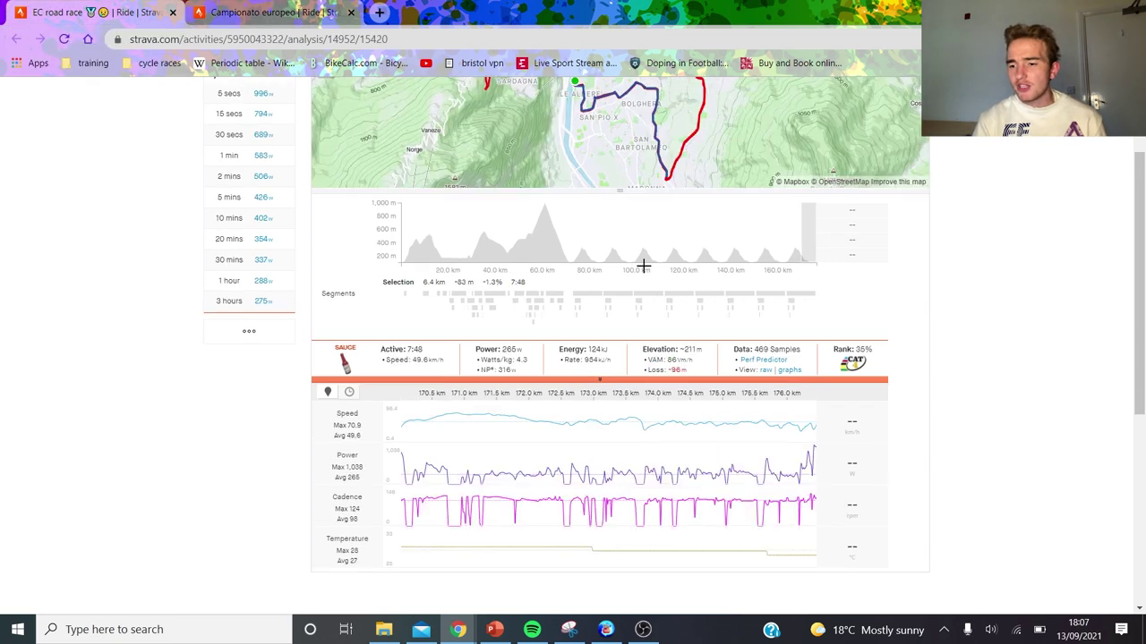
left_click(773, 427)
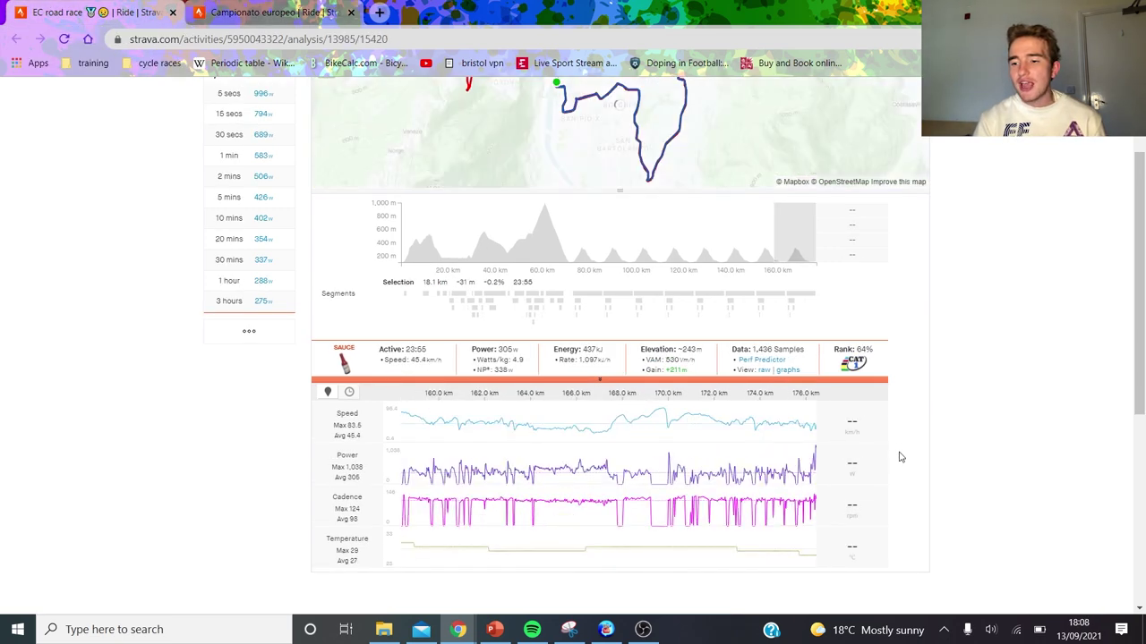
left_click_drag(798, 468, 913, 483)
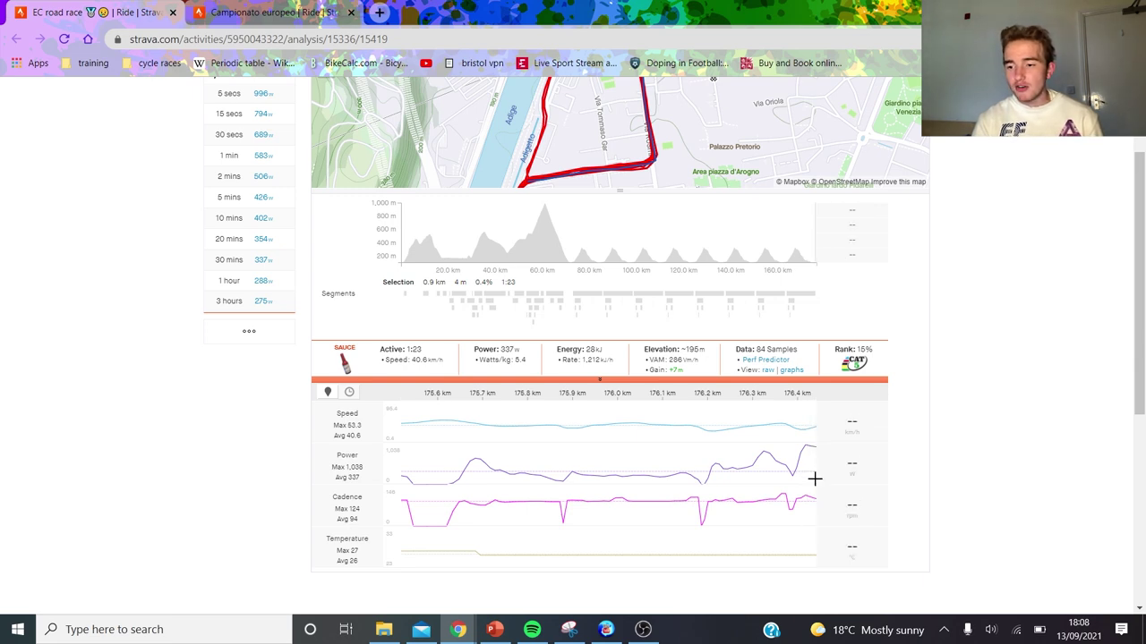
left_click_drag(813, 478, 880, 511)
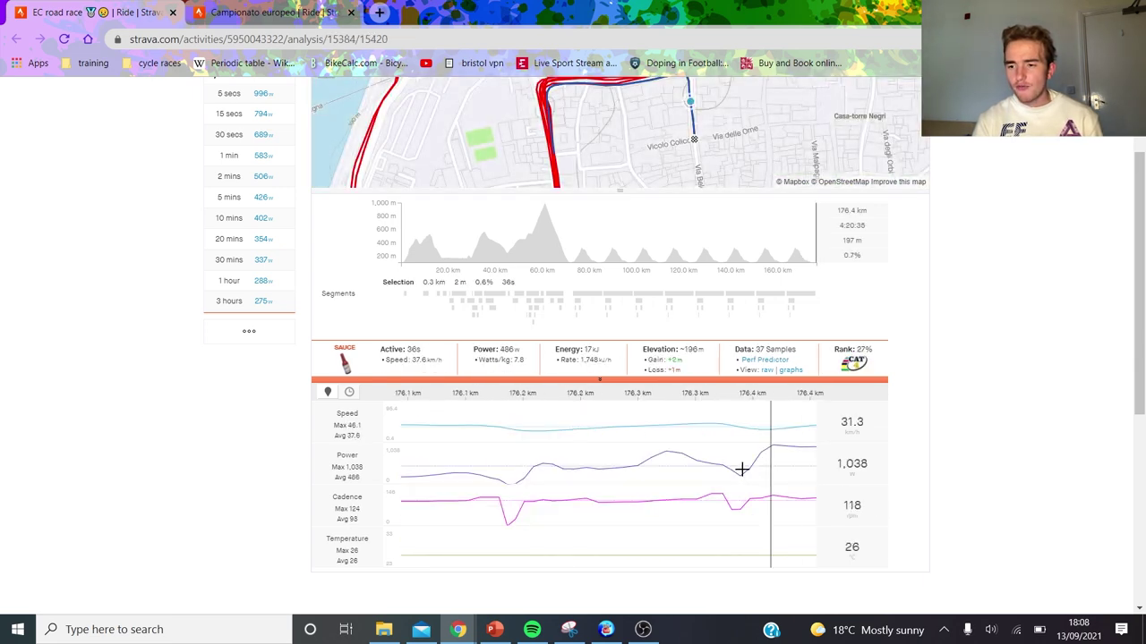
left_click_drag(742, 469, 921, 522)
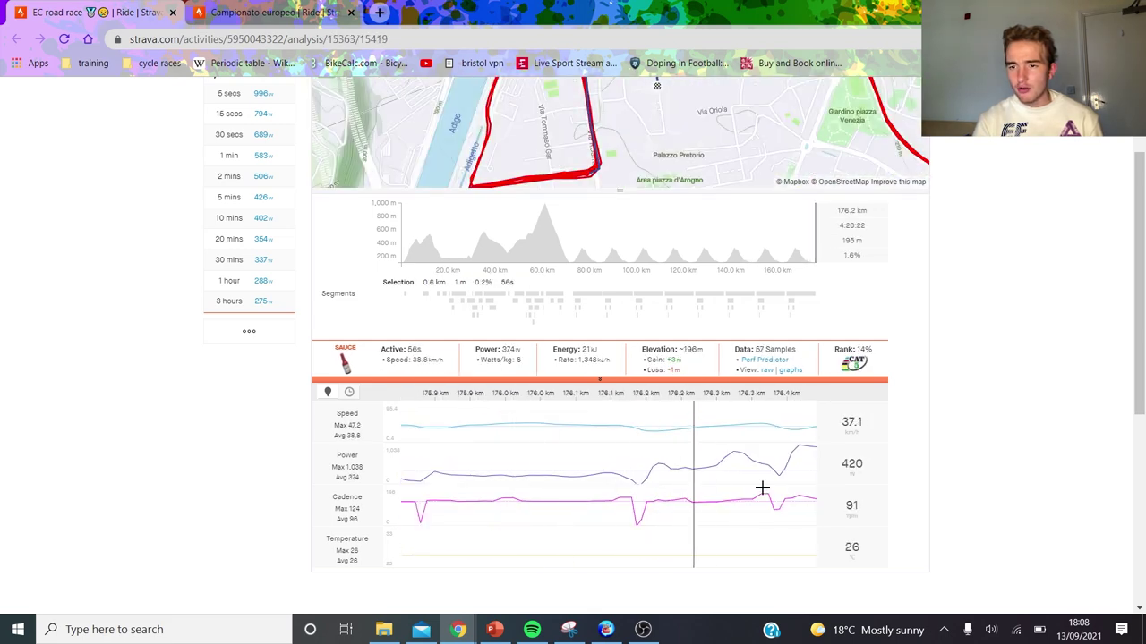
scroll(724, 486, "up", 2)
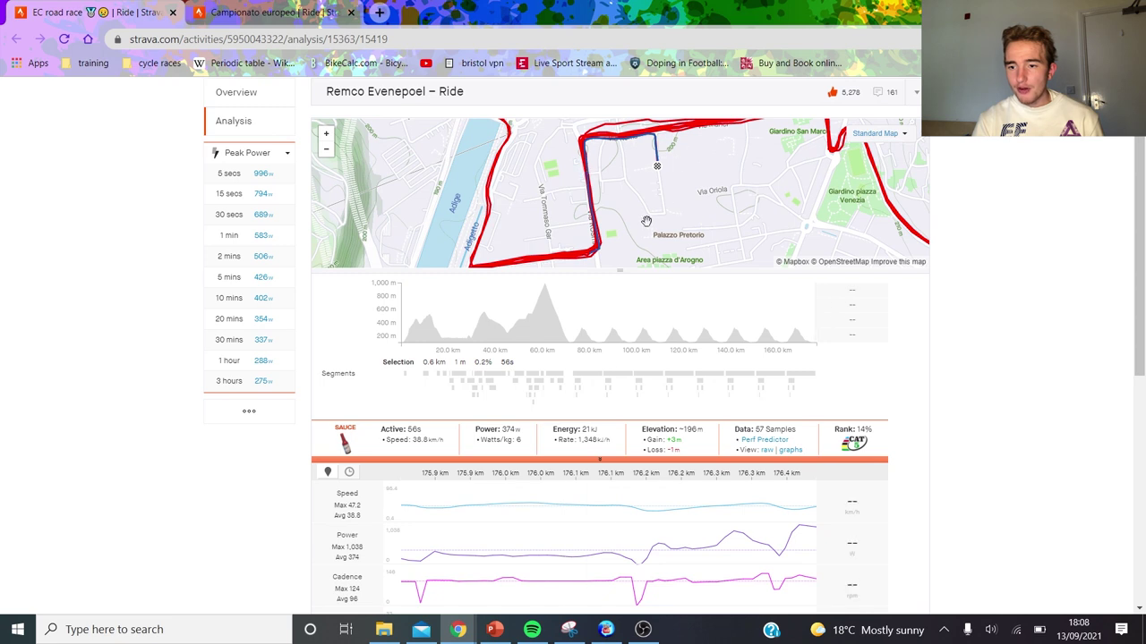